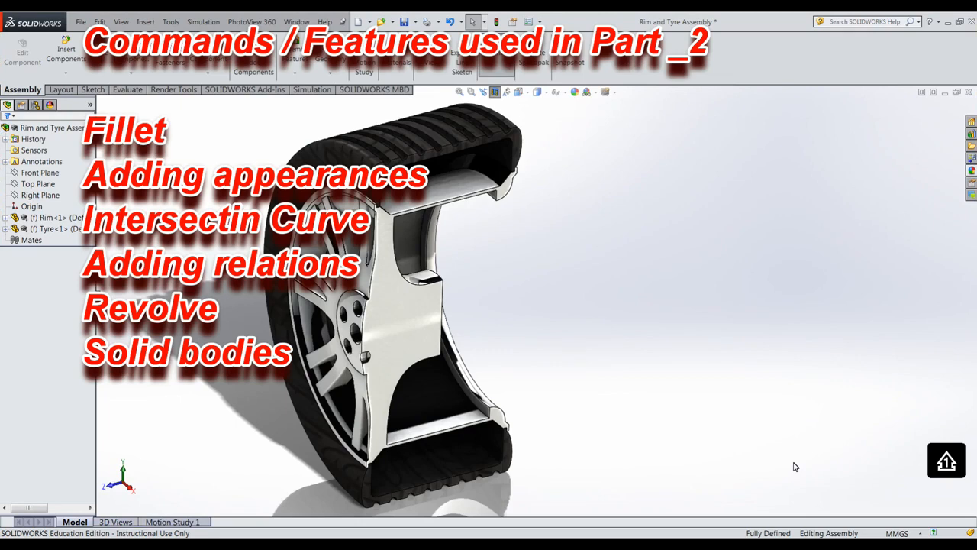
Reopen the wheel assembly's section view and move the Right Plane section to a 93 mm offset
{"action": "left_click", "coordinate": [495, 91]}
{"action": "left_click", "coordinate": [495, 91]}
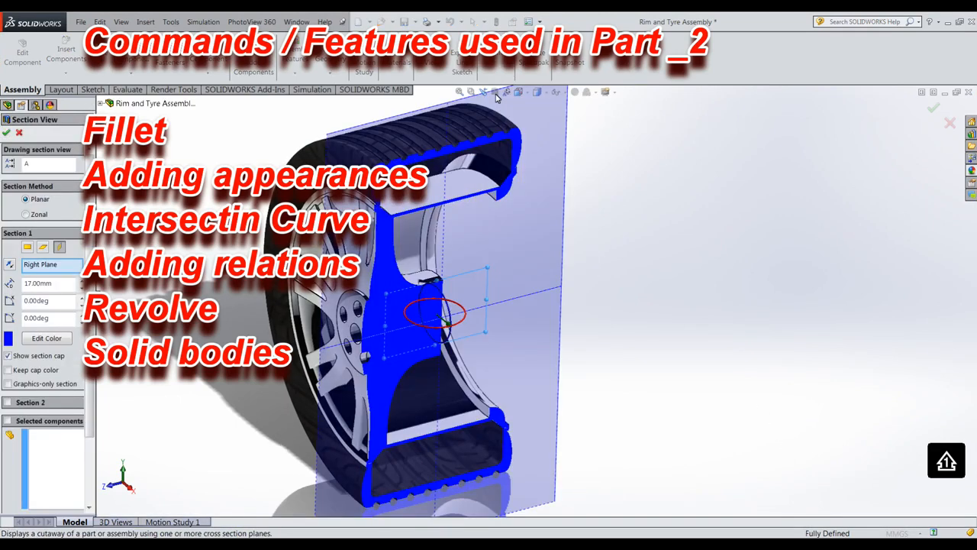
{"action": "left_click_drag", "start_coordinate": [445, 324], "coordinate": [472, 347]}
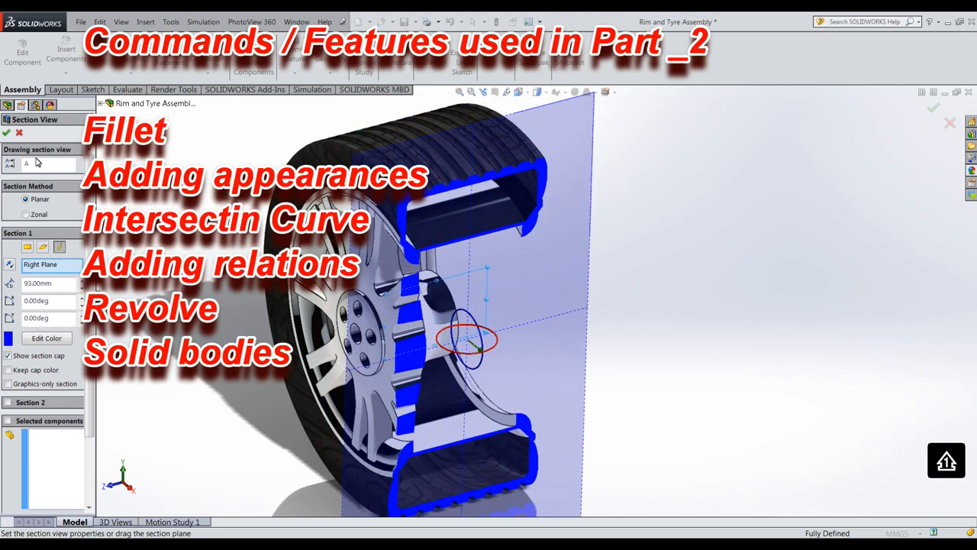
{"action": "left_click", "coordinate": [9, 133]}
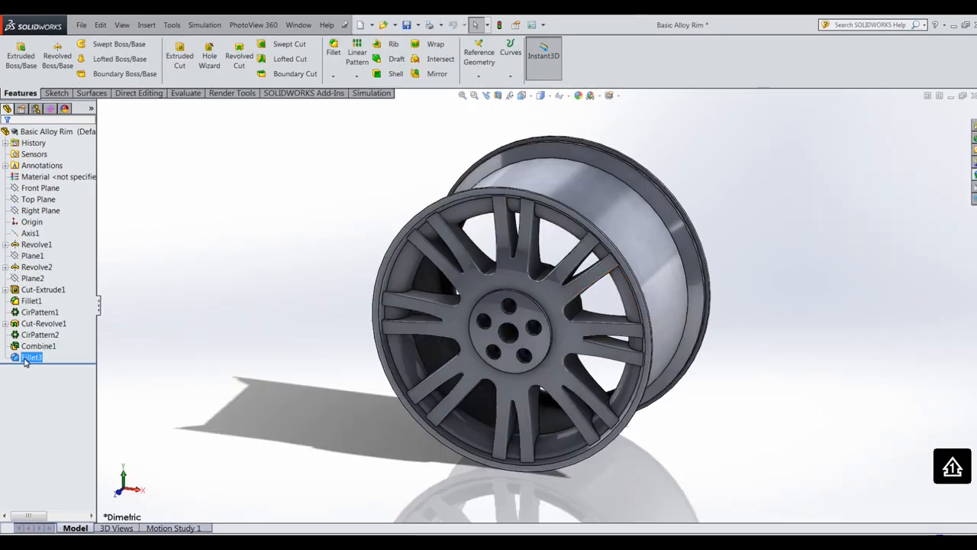
Edit the last fillet on the rim to include another edge at the end of the upper spoke
{"action": "left_click", "coordinate": [29, 357]}
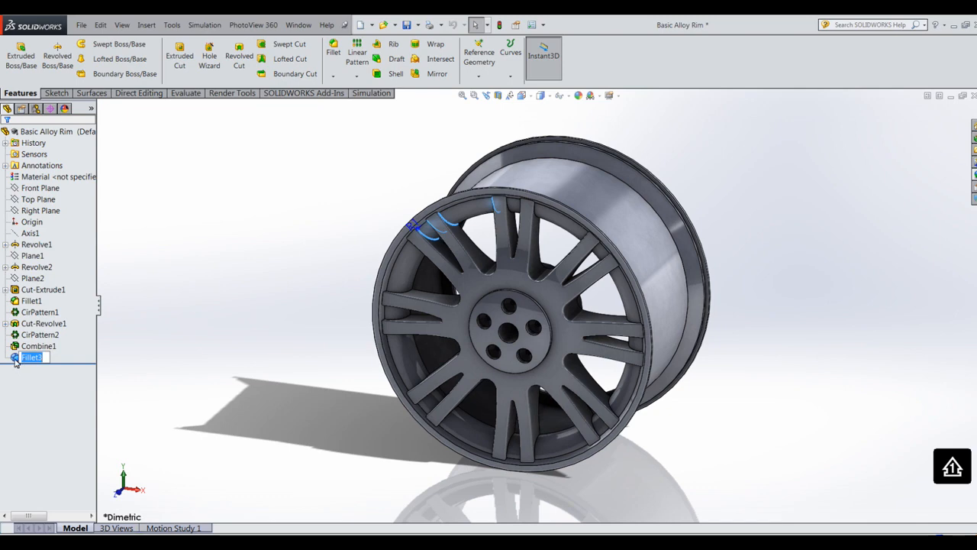
{"action": "left_click", "coordinate": [15, 358]}
{"action": "left_click", "coordinate": [21, 330]}
{"action": "left_click", "coordinate": [509, 209]}
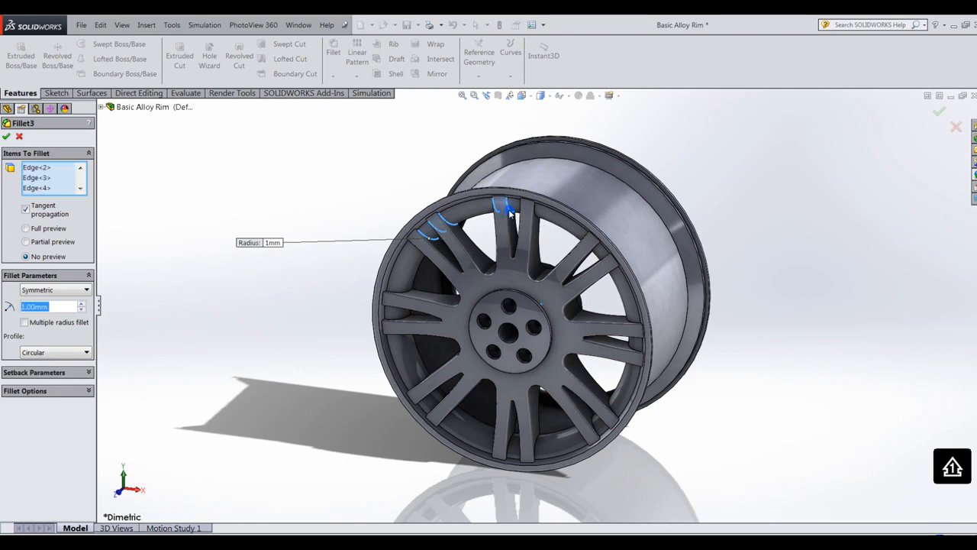
{"action": "key", "text": "Return"}
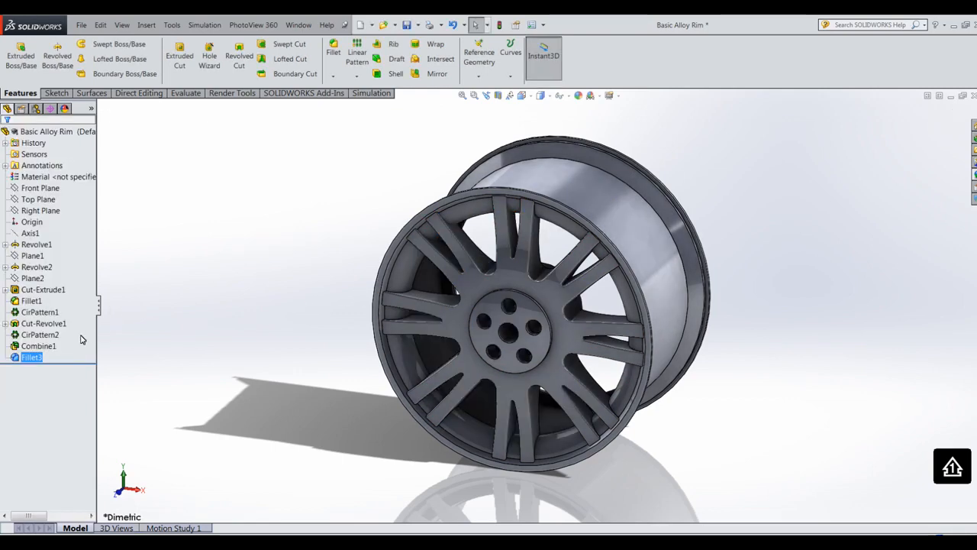
Extend the 1 mm fillet to all matching edges where the spokes meet the rim, using the related-edge selection
{"action": "left_click", "coordinate": [32, 356]}
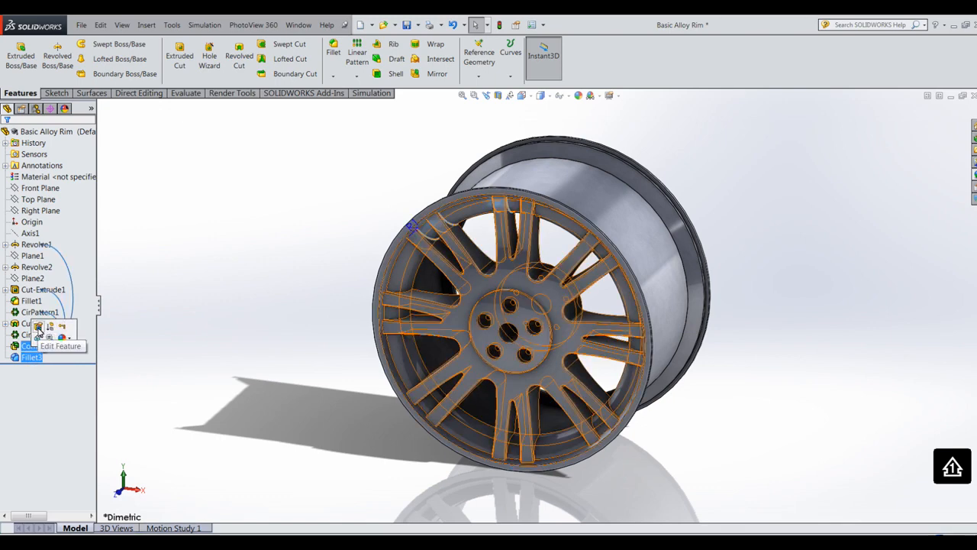
{"action": "left_click", "coordinate": [38, 329]}
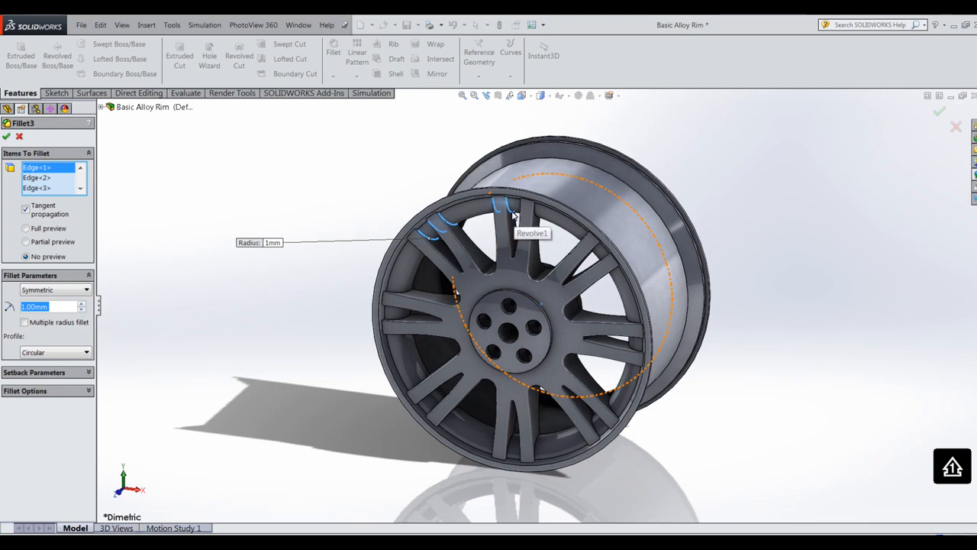
{"action": "middle_click_drag", "start_coordinate": [317, 211], "coordinate": [379, 233]}
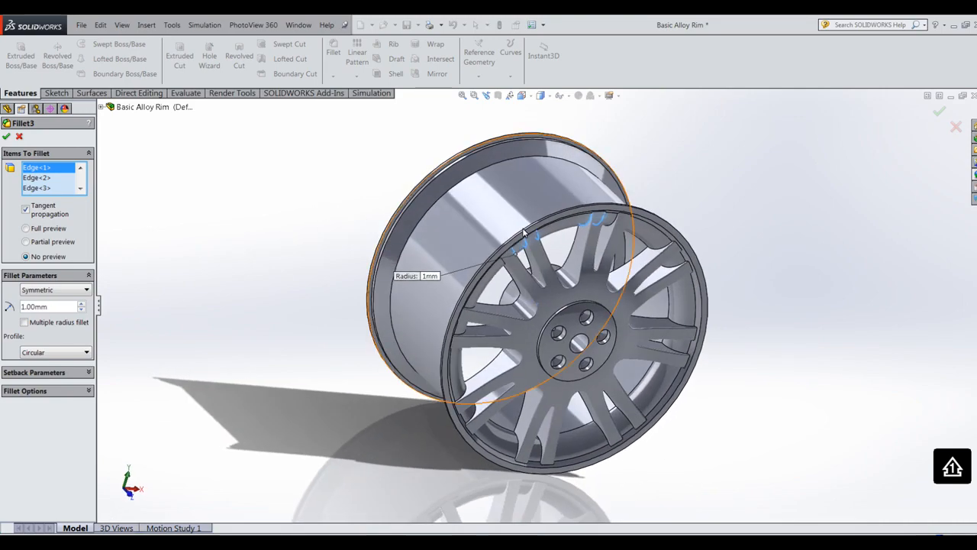
{"action": "scroll", "coordinate": [527, 215], "scroll_direction": "down", "scroll_amount": 4}
{"action": "left_click", "coordinate": [710, 249]}
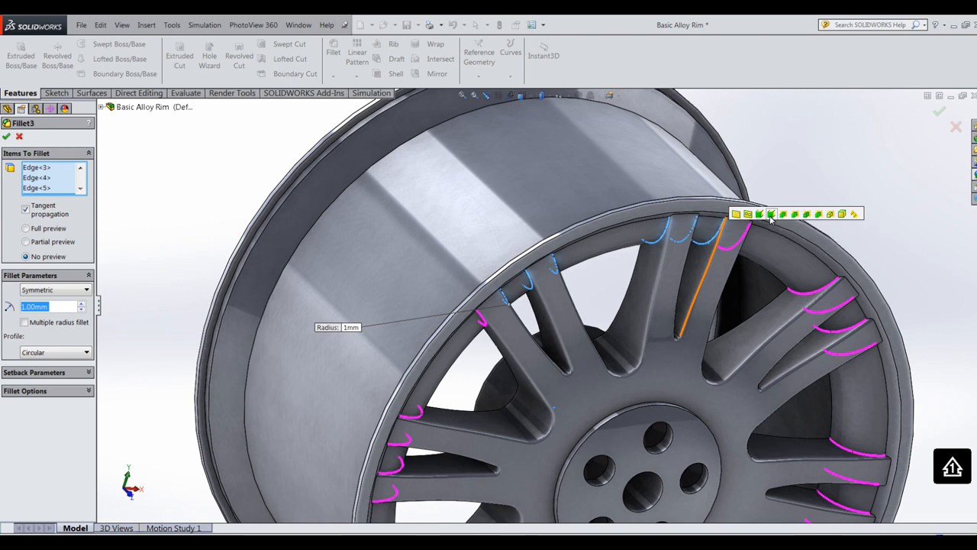
{"action": "left_click", "coordinate": [771, 214]}
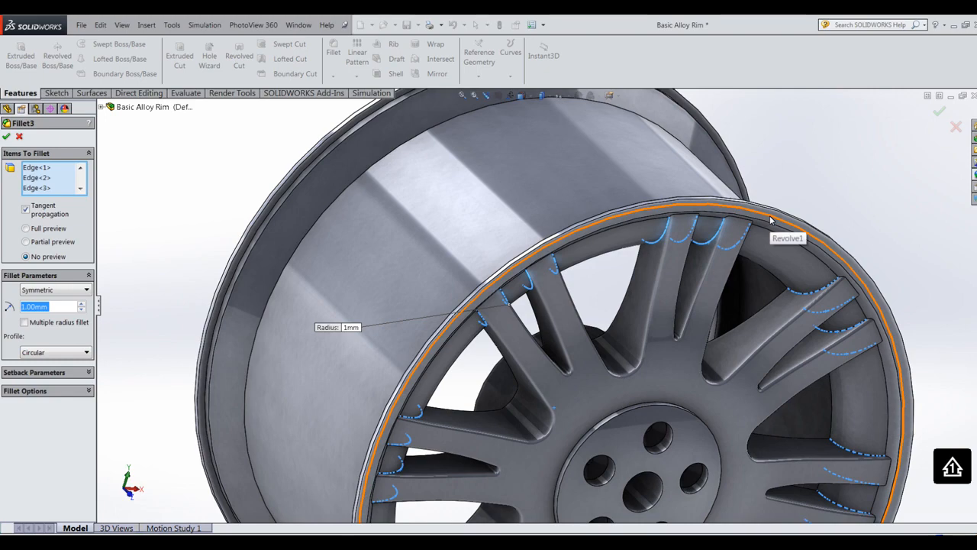
{"action": "scroll", "coordinate": [843, 219], "scroll_direction": "up", "scroll_amount": 2}
{"action": "middle_click_drag", "start_coordinate": [827, 235], "coordinate": [791, 194]}
{"action": "scroll", "coordinate": [793, 198], "scroll_direction": "up", "scroll_amount": 4}
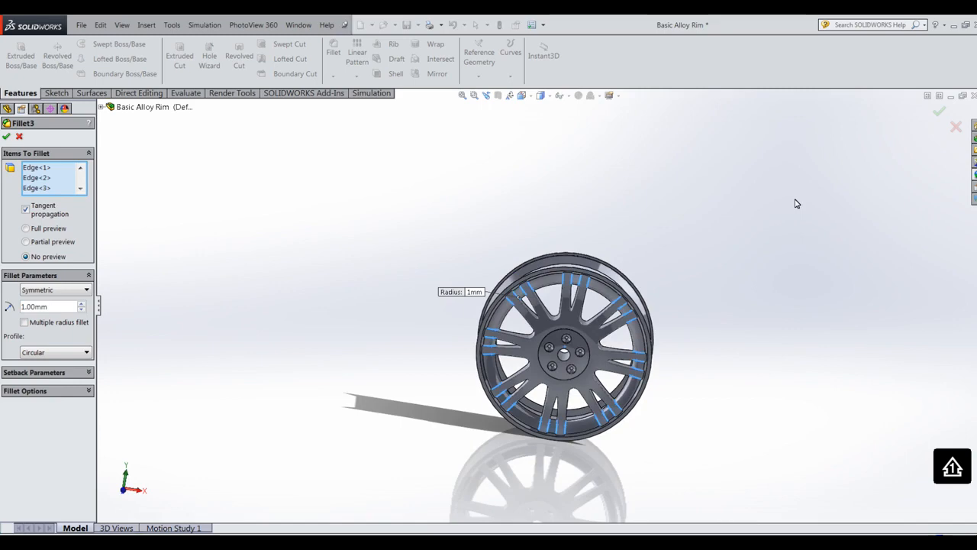
{"action": "left_click", "coordinate": [940, 113]}
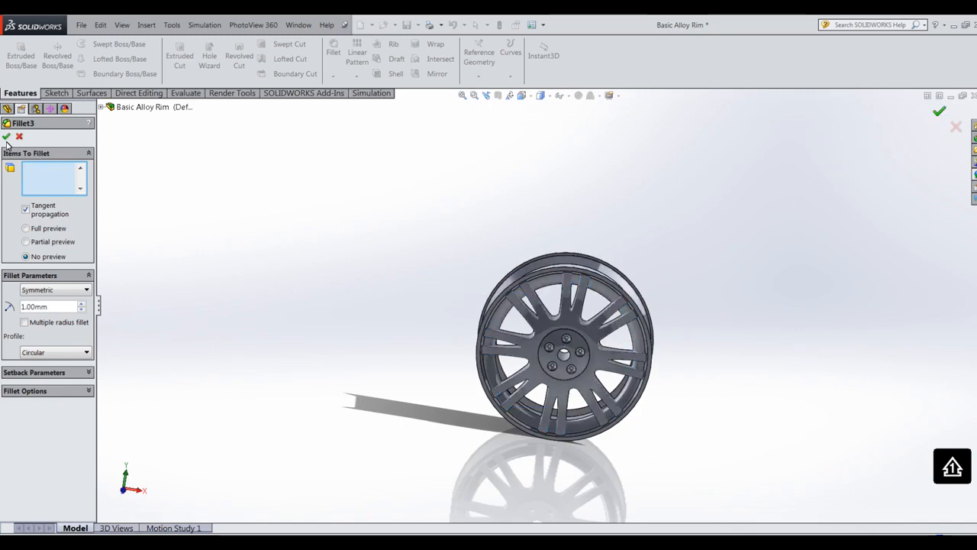
Fillet the outer circular edges of the front and rear rim flanges with a 1 mm radius
{"action": "scroll", "coordinate": [551, 302], "scroll_direction": "down", "scroll_amount": 10}
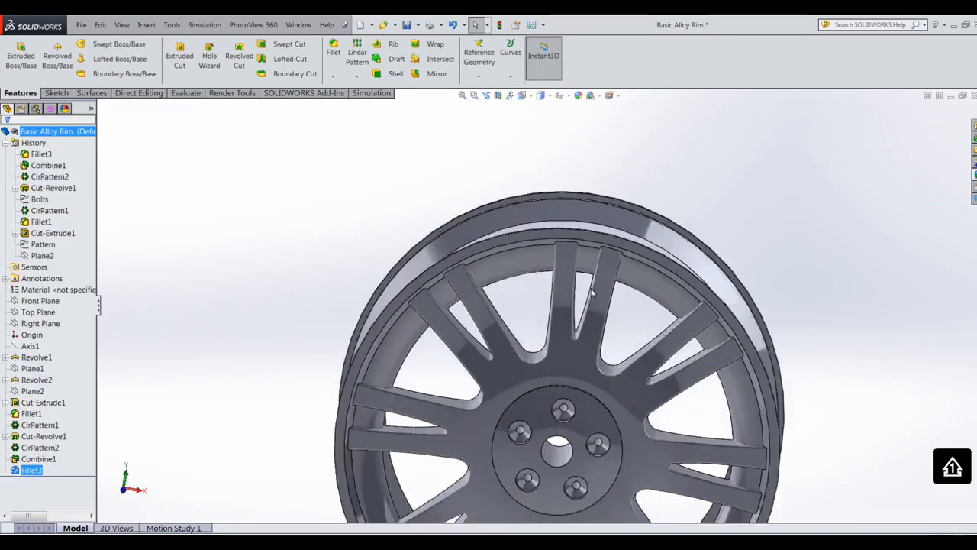
{"action": "scroll", "coordinate": [604, 297], "scroll_direction": "down", "scroll_amount": 8}
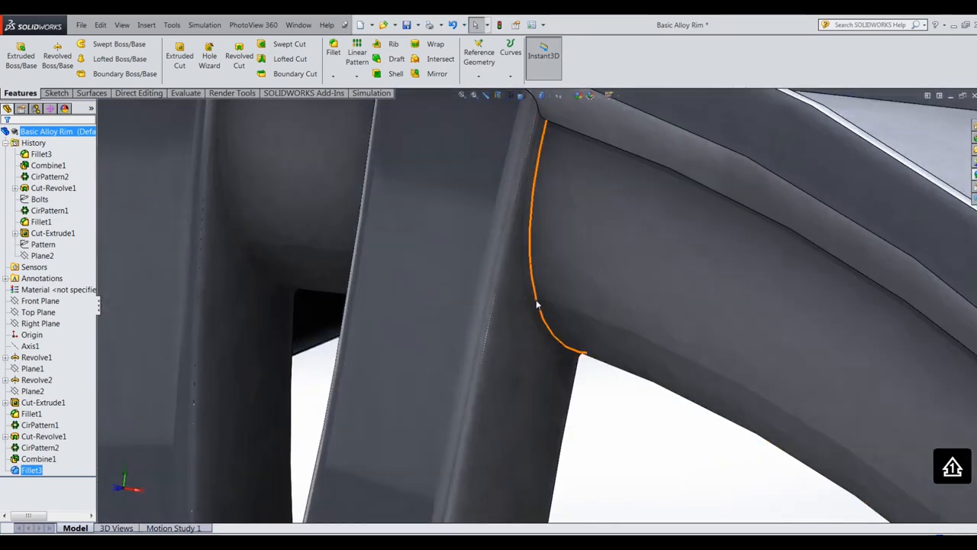
{"action": "scroll", "coordinate": [578, 357], "scroll_direction": "up", "scroll_amount": 12}
{"action": "scroll", "coordinate": [575, 361], "scroll_direction": "up", "scroll_amount": 8}
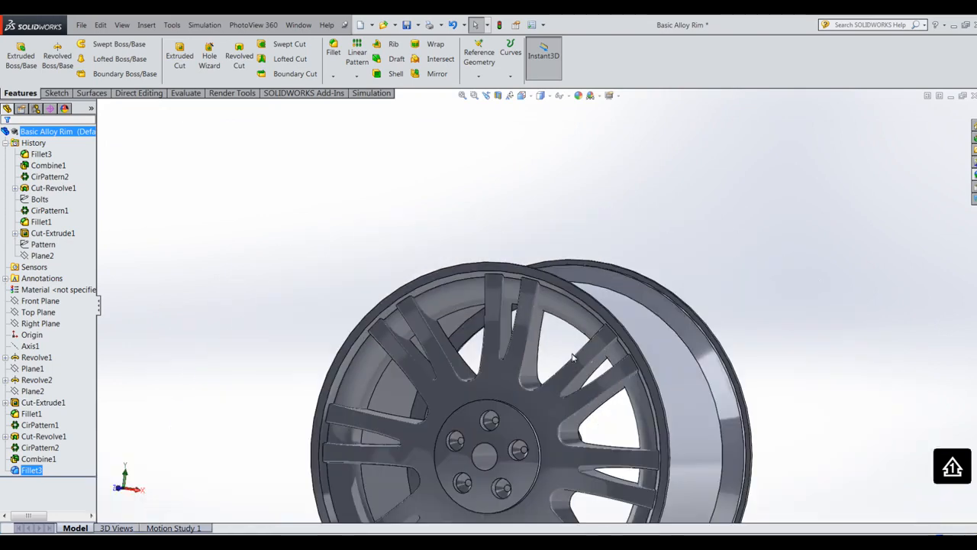
{"action": "scroll", "coordinate": [807, 287], "scroll_direction": "up", "scroll_amount": 2}
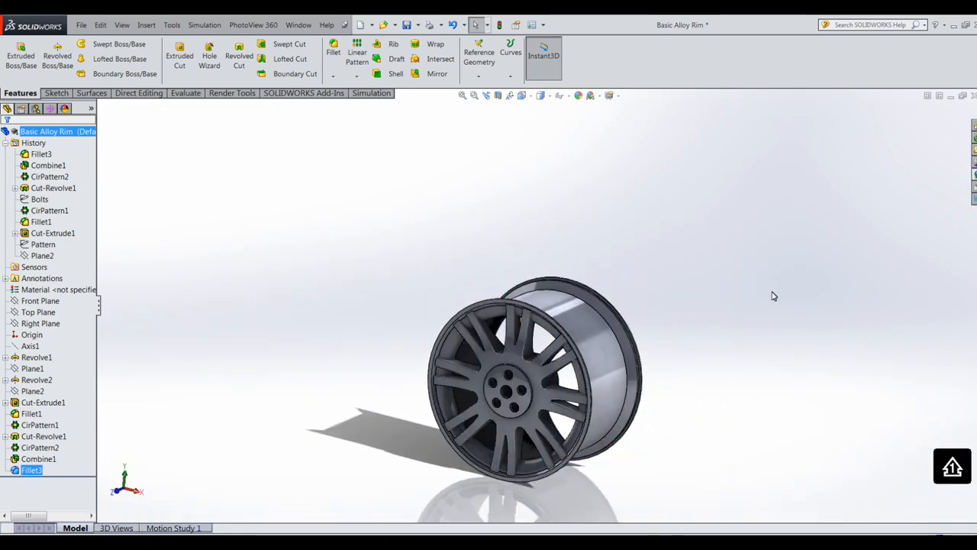
{"action": "middle_click_drag", "start_coordinate": [772, 295], "coordinate": [678, 310]}
{"action": "scroll", "coordinate": [558, 325], "scroll_direction": "down", "scroll_amount": 5}
{"action": "scroll", "coordinate": [521, 332], "scroll_direction": "down", "scroll_amount": 1}
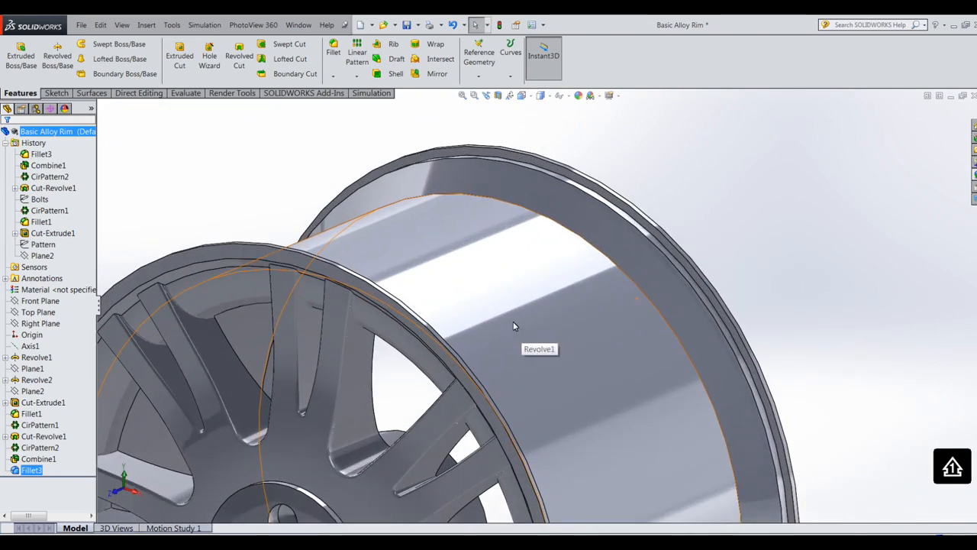
{"action": "left_click", "coordinate": [333, 54]}
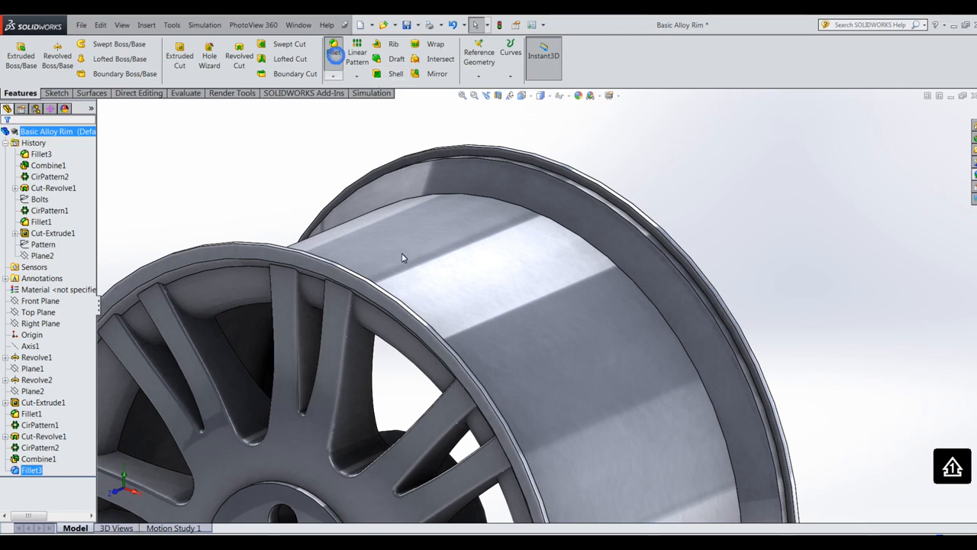
{"action": "left_click", "coordinate": [378, 290]}
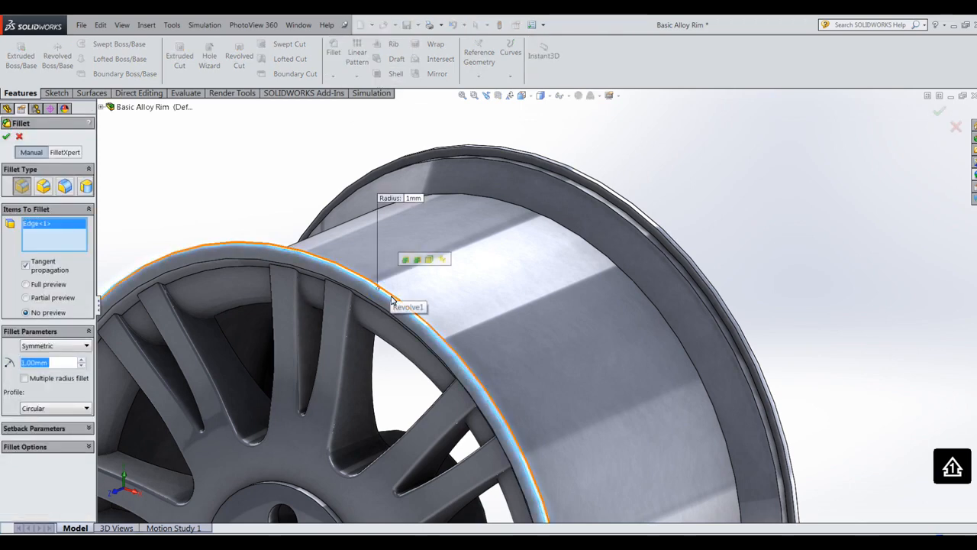
{"action": "left_click", "coordinate": [392, 300]}
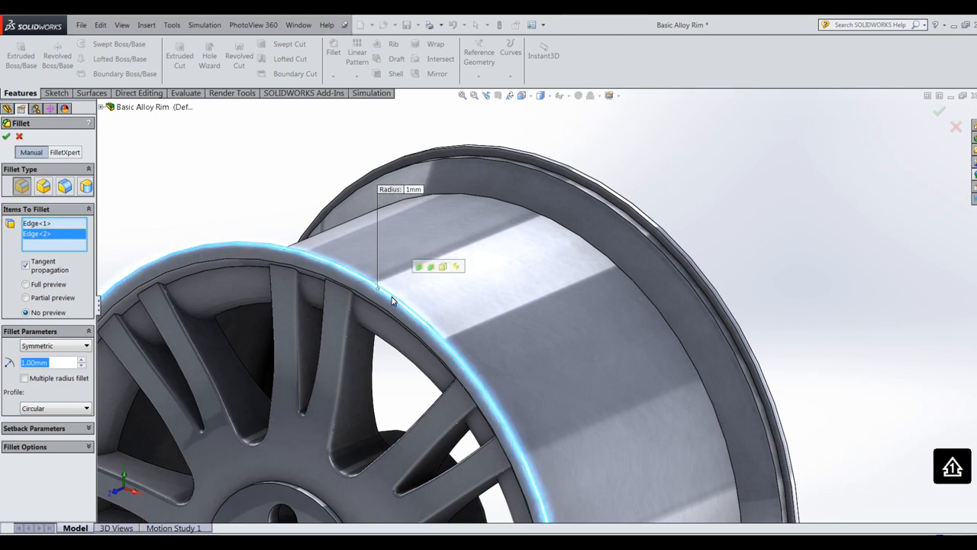
{"action": "left_click", "coordinate": [635, 215]}
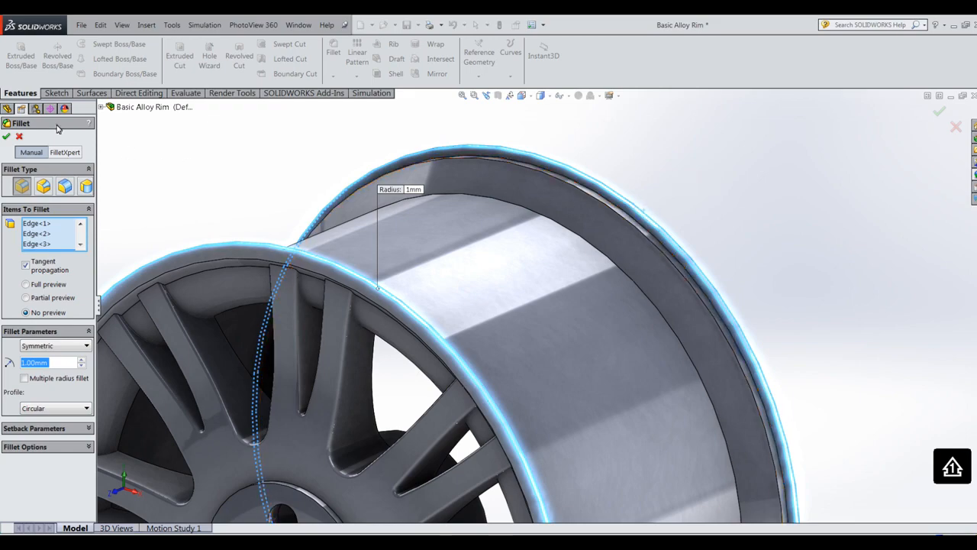
{"action": "left_click", "coordinate": [6, 137]}
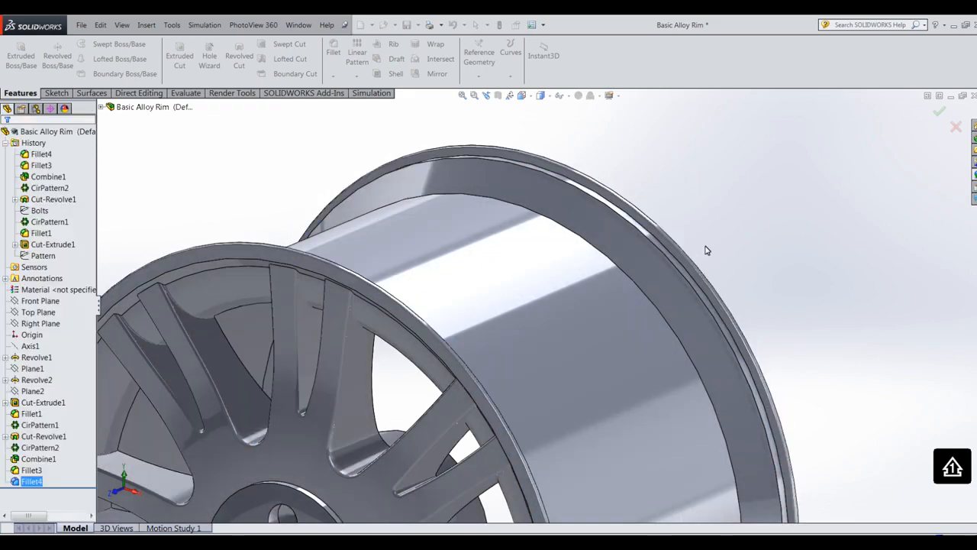
Apply the chromium plate appearance from the chrome metals to the whole rim part
{"action": "scroll", "coordinate": [728, 268], "scroll_direction": "up", "scroll_amount": 3}
{"action": "mouse_move", "coordinate": [728, 268]}
{"action": "middle_mouse_down"}
{"action": "mouse_move", "coordinate": [789, 244]}
{"action": "mouse_move", "coordinate": [829, 288]}
{"action": "mouse_move", "coordinate": [733, 247]}
{"action": "mouse_move", "coordinate": [722, 270]}
{"action": "middle_mouse_up"}
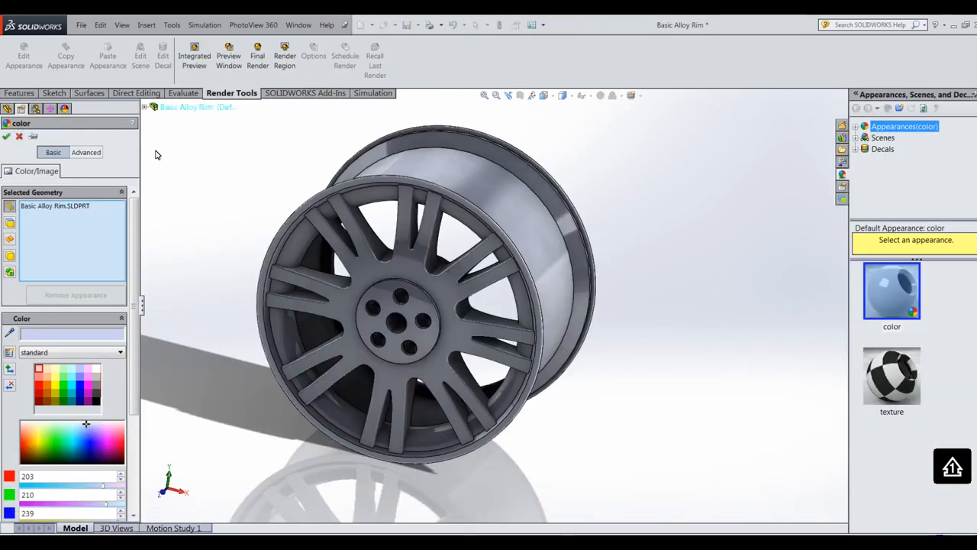
{"action": "left_click", "coordinate": [856, 127]}
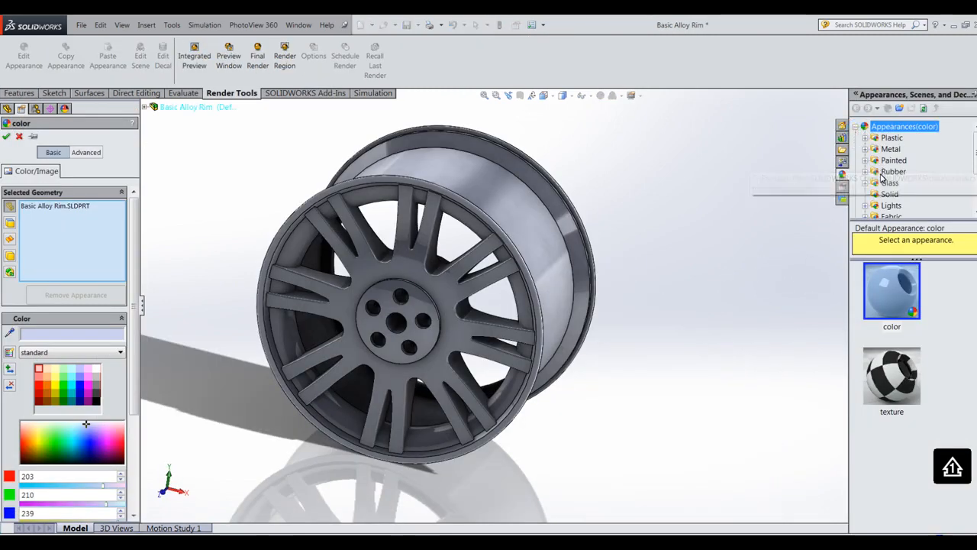
{"action": "scroll", "coordinate": [928, 164], "scroll_direction": "down", "scroll_amount": 2}
{"action": "scroll", "coordinate": [920, 168], "scroll_direction": "up", "scroll_amount": 1}
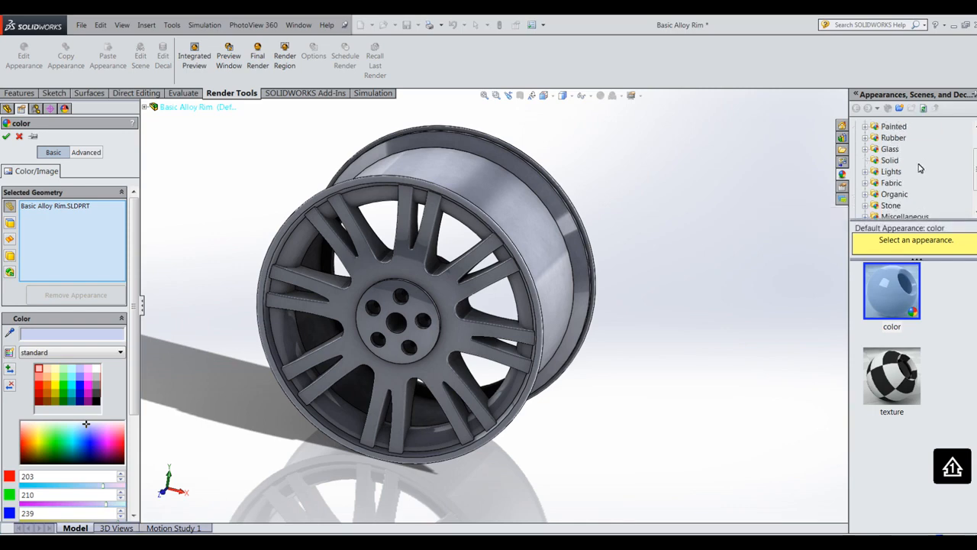
{"action": "scroll", "coordinate": [920, 167], "scroll_direction": "up", "scroll_amount": 1}
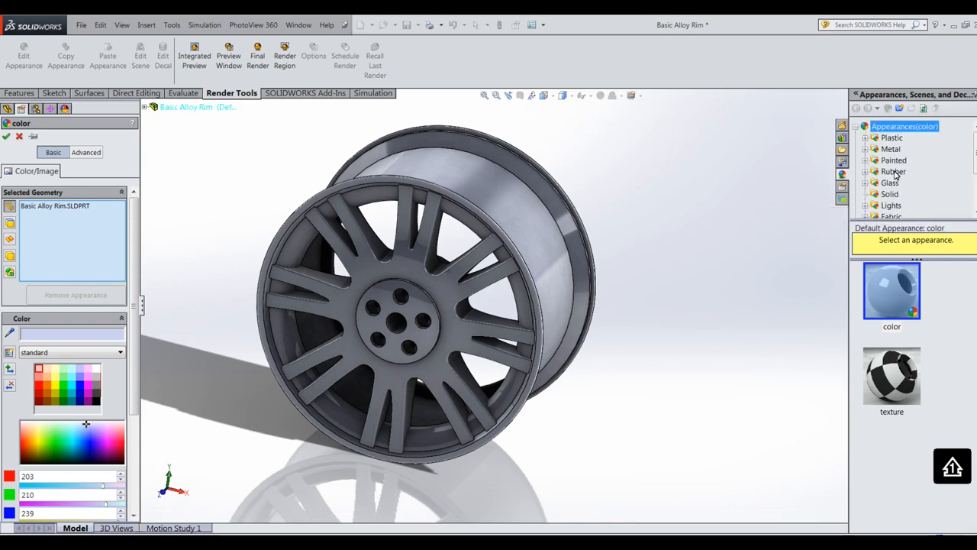
{"action": "left_click_drag", "start_coordinate": [969, 155], "coordinate": [974, 170]}
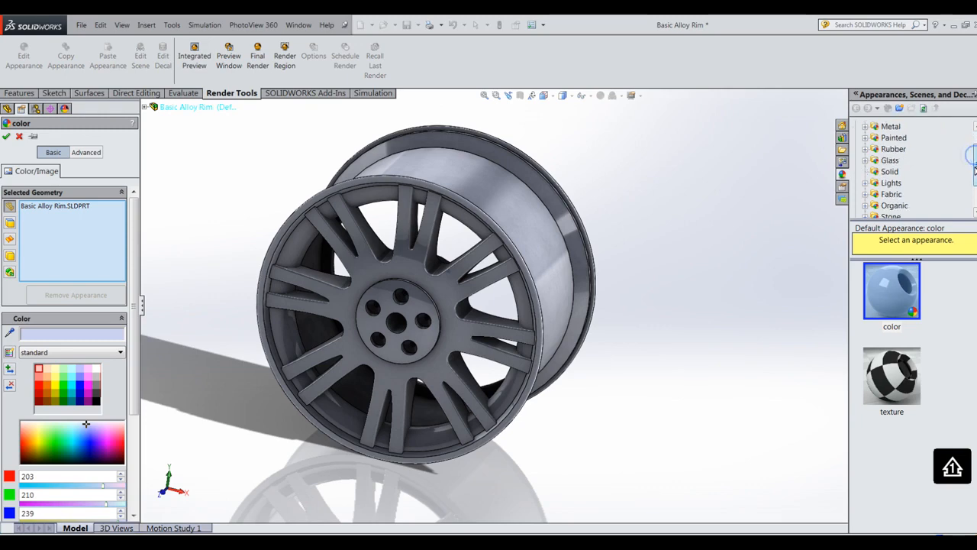
{"action": "left_click", "coordinate": [866, 127]}
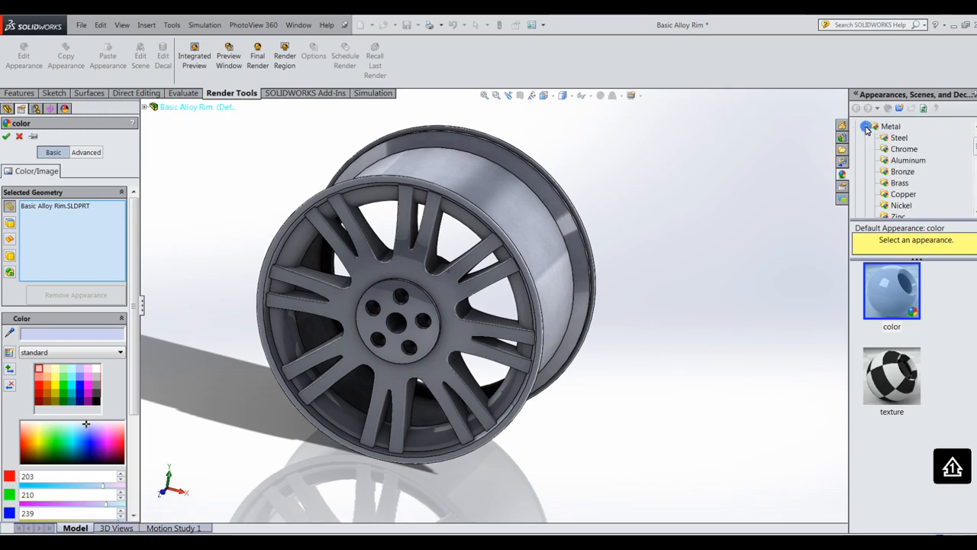
{"action": "left_click", "coordinate": [903, 149]}
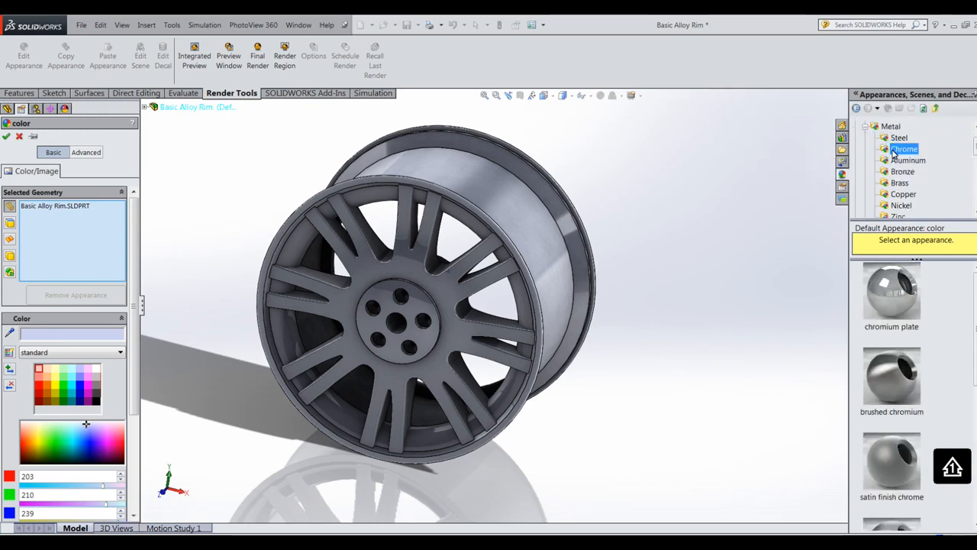
{"action": "left_click", "coordinate": [900, 298]}
{"action": "left_click_drag", "start_coordinate": [900, 298], "coordinate": [554, 243]}
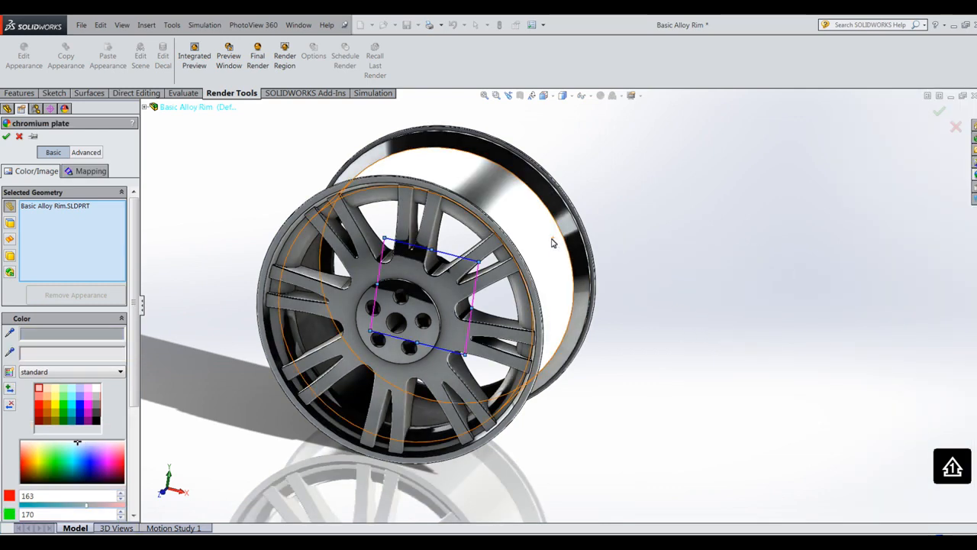
{"action": "left_click", "coordinate": [6, 135]}
Check the appearance assigned to the rim and browse the other appearance categories in the library
{"action": "mouse_move", "coordinate": [278, 267]}
{"action": "middle_mouse_down"}
{"action": "mouse_move", "coordinate": [331, 323]}
{"action": "mouse_move", "coordinate": [498, 338]}
{"action": "mouse_move", "coordinate": [698, 336]}
{"action": "mouse_move", "coordinate": [633, 282]}
{"action": "mouse_move", "coordinate": [613, 354]}
{"action": "mouse_move", "coordinate": [578, 356]}
{"action": "mouse_move", "coordinate": [694, 343]}
{"action": "mouse_move", "coordinate": [698, 353]}
{"action": "mouse_move", "coordinate": [689, 293]}
{"action": "mouse_move", "coordinate": [698, 358]}
{"action": "middle_mouse_up"}
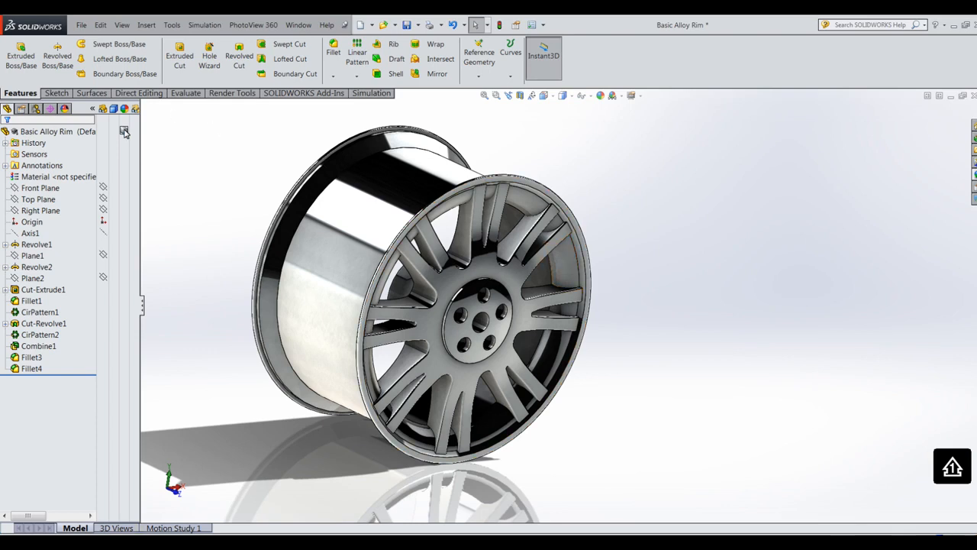
{"action": "mouse_move", "coordinate": [124, 132]}
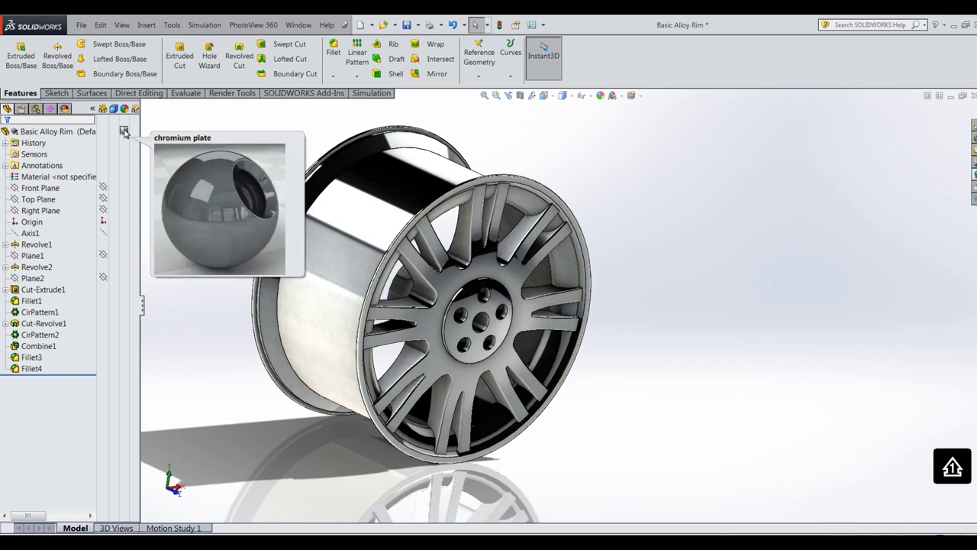
{"action": "left_click", "coordinate": [974, 186]}
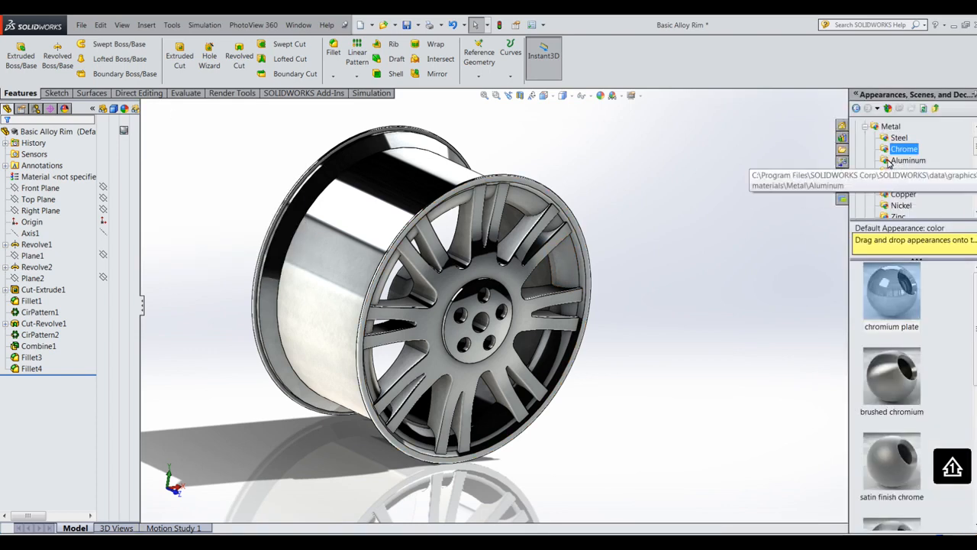
{"action": "scroll", "coordinate": [890, 164], "scroll_direction": "down", "scroll_amount": 4}
{"action": "left_click", "coordinate": [900, 184]}
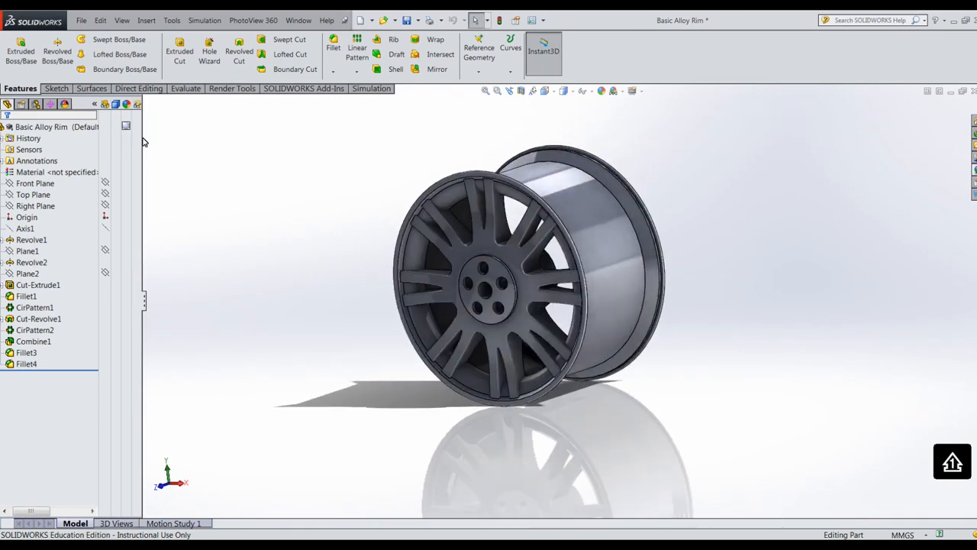
{"action": "left_click", "coordinate": [127, 128]}
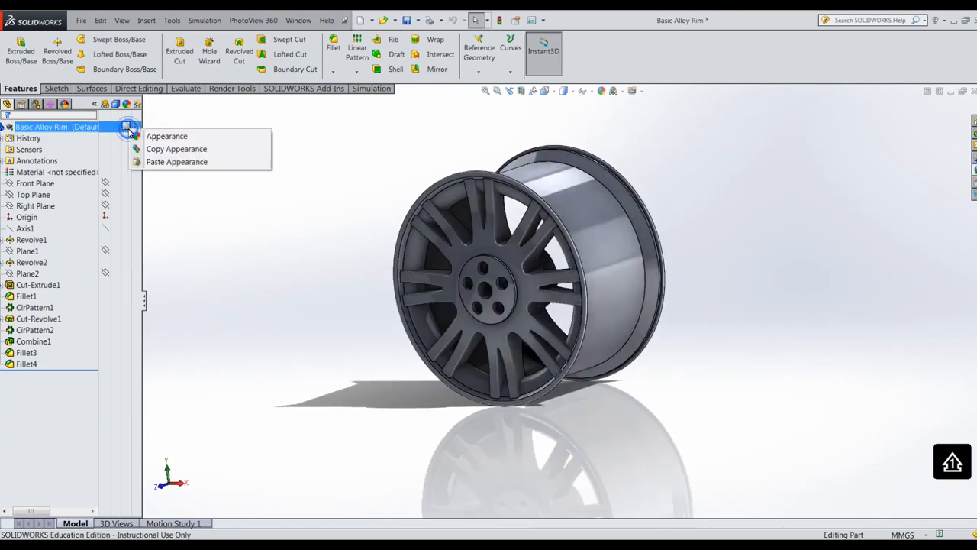
{"action": "left_click", "coordinate": [347, 155]}
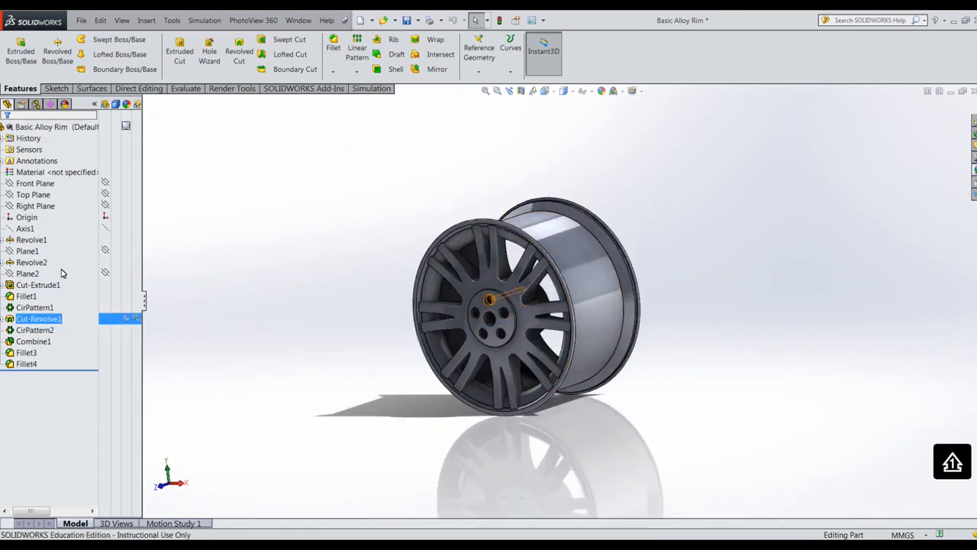
Start a new sketch on the Right Plane and orient the view to the right side of the rim
{"action": "left_click", "coordinate": [35, 206]}
{"action": "left_click", "coordinate": [48, 189]}
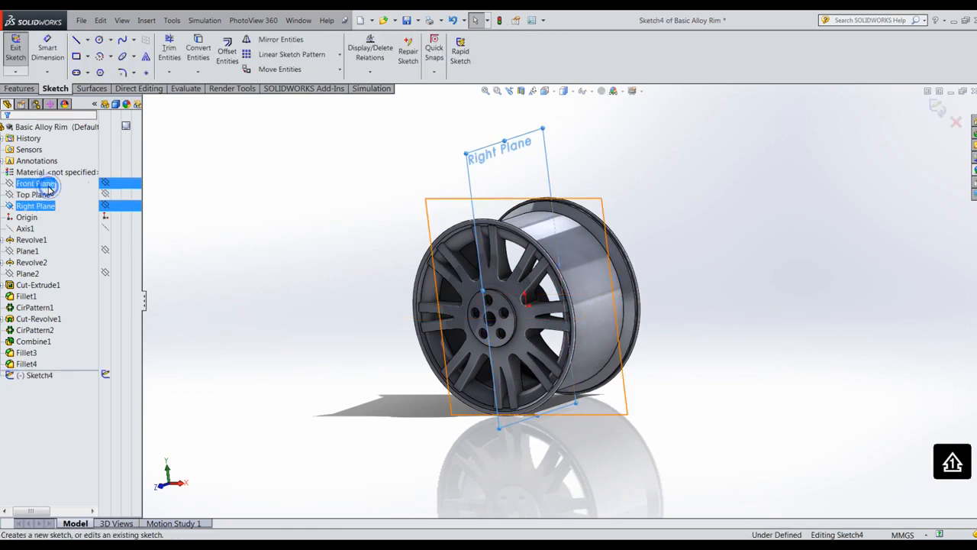
{"action": "left_click", "coordinate": [544, 91]}
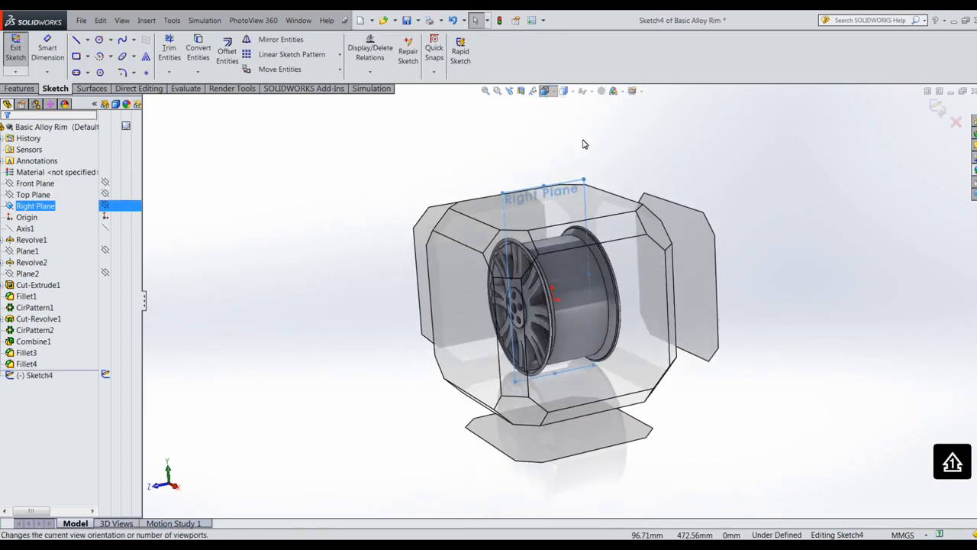
{"action": "left_click", "coordinate": [582, 143]}
Sketch a vertical centerline about 199 mm long upward from the middle of the rim barrel's upper edge
{"action": "left_click", "coordinate": [87, 40]}
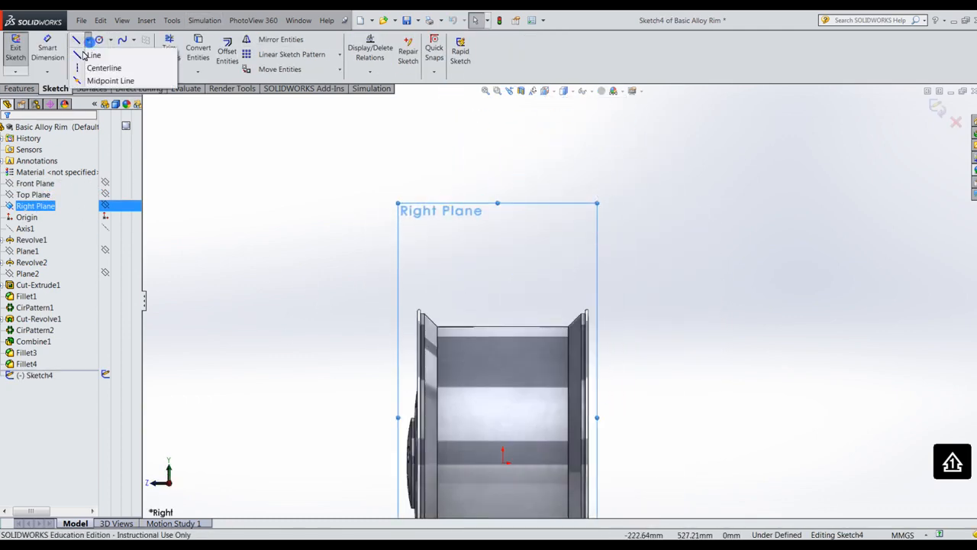
{"action": "left_click", "coordinate": [103, 68]}
{"action": "left_click", "coordinate": [502, 326]}
{"action": "left_click", "coordinate": [504, 192]}
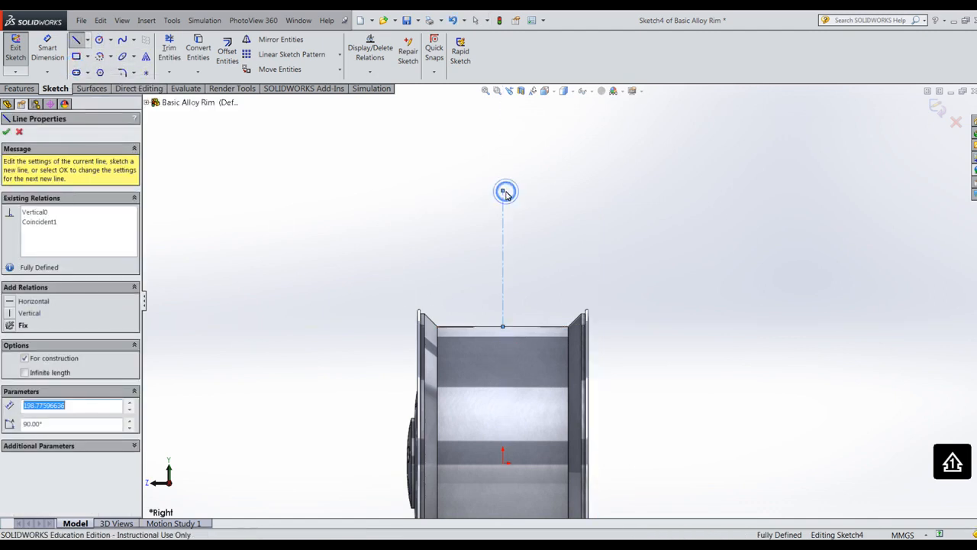
{"action": "key", "text": "Escape"}
{"action": "scroll", "coordinate": [508, 290], "scroll_direction": "down", "scroll_amount": 4}
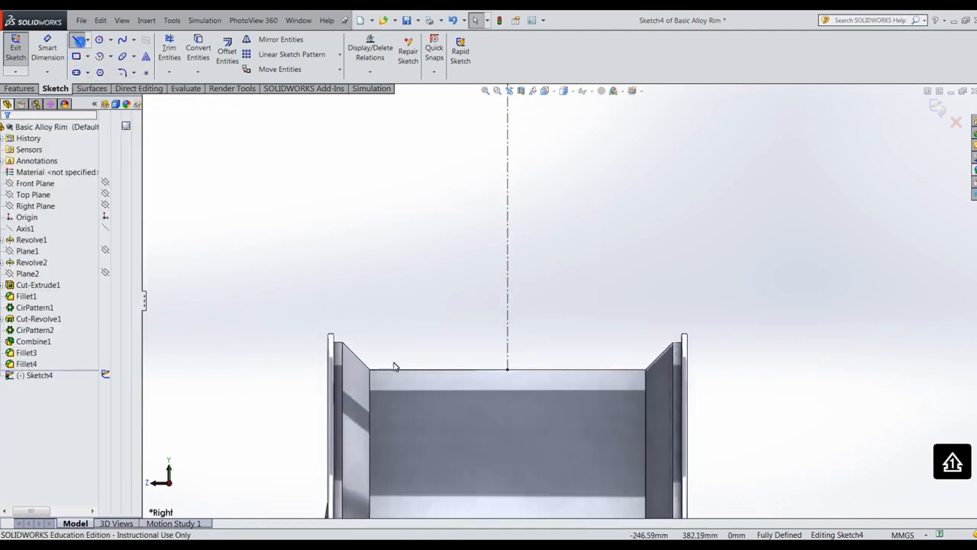
{"action": "scroll", "coordinate": [348, 378], "scroll_direction": "down", "scroll_amount": 2}
{"action": "key", "text": "l"}
{"action": "left_click", "coordinate": [340, 325]}
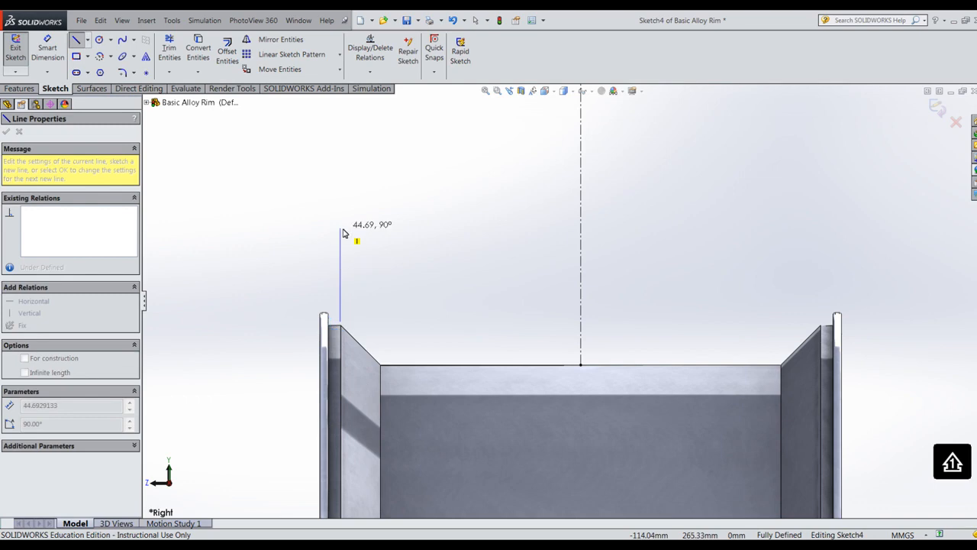
{"action": "key", "text": "Escape"}
Create an intersection curve between the sketch plane and the narrow cylindrical face beside the front flange
{"action": "left_click", "coordinate": [171, 21]}
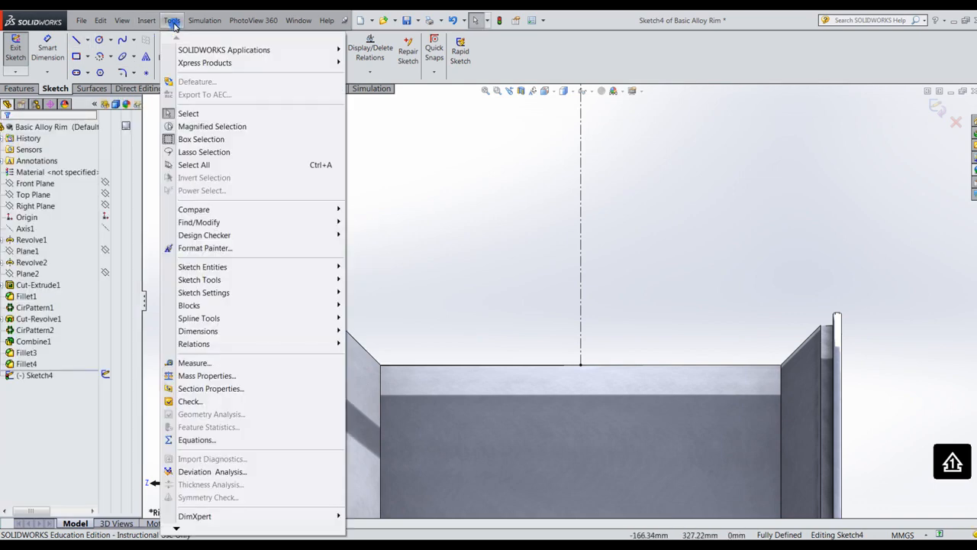
{"action": "left_click", "coordinate": [173, 23]}
{"action": "left_click", "coordinate": [172, 21]}
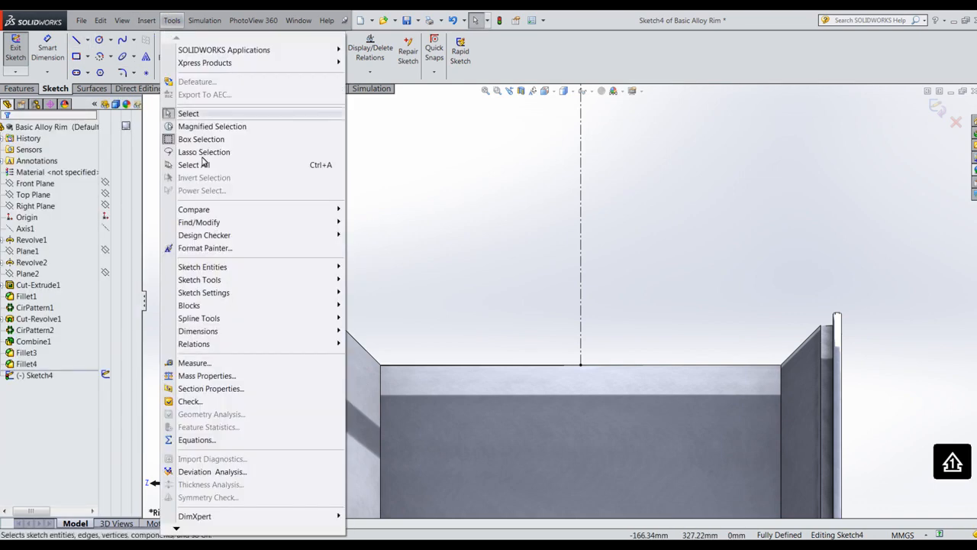
{"action": "mouse_move", "coordinate": [227, 286]}
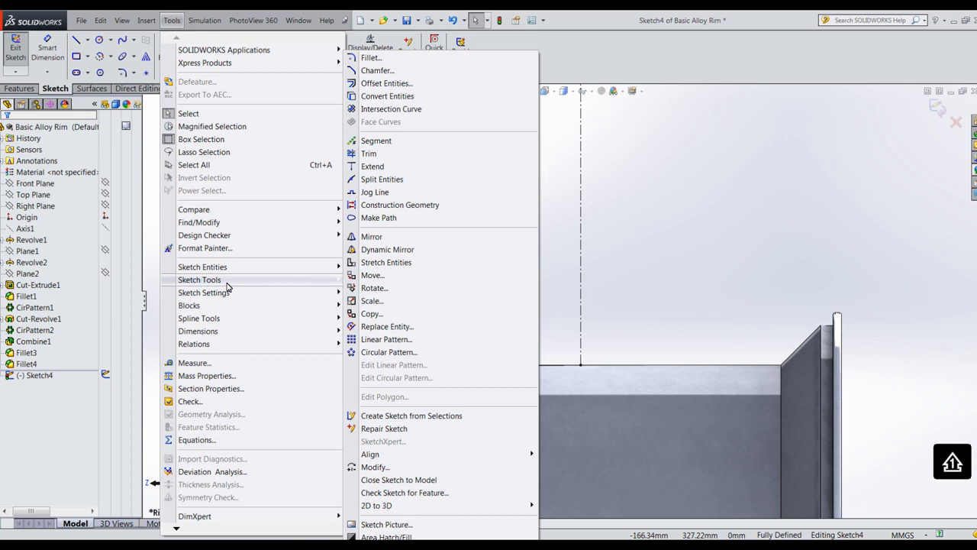
{"action": "left_click", "coordinate": [374, 109]}
{"action": "left_click", "coordinate": [334, 336]}
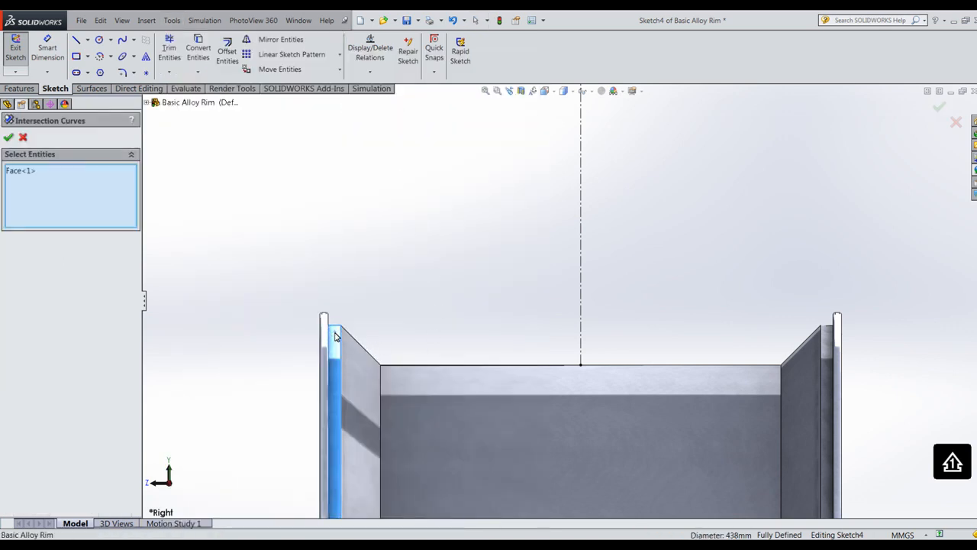
{"action": "left_click", "coordinate": [8, 137]}
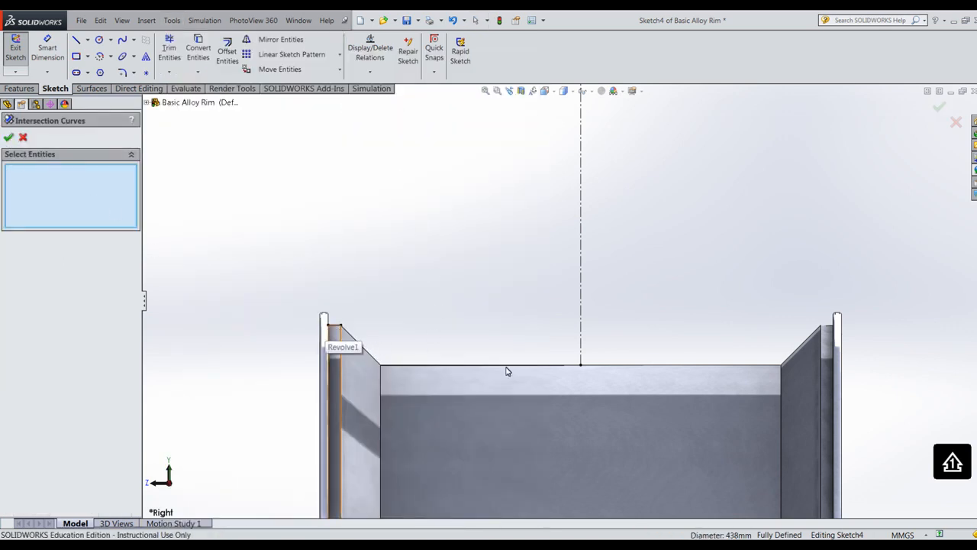
{"action": "key", "text": "Escape"}
Delete the extra intersection line at the lower side of the rim
{"action": "scroll", "coordinate": [825, 340], "scroll_direction": "down", "scroll_amount": 6}
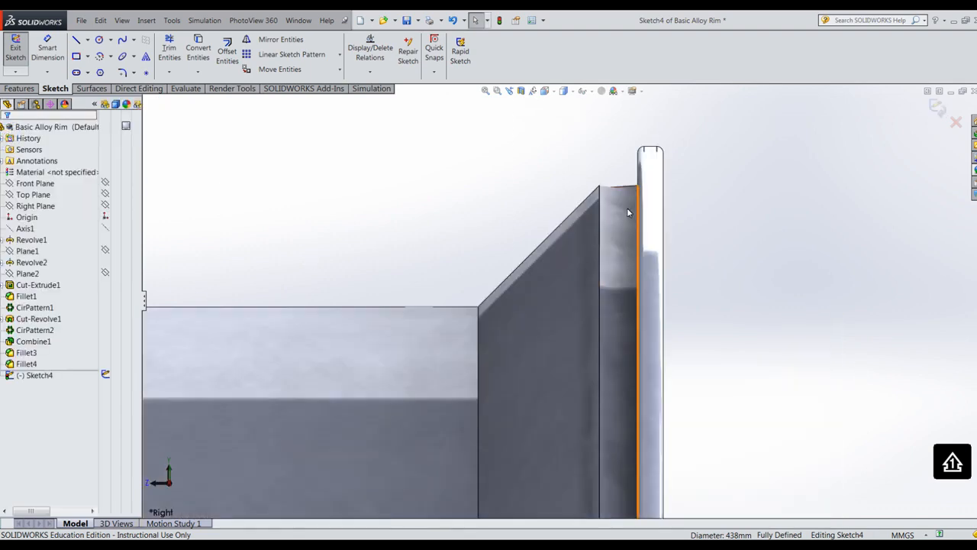
{"action": "scroll", "coordinate": [763, 243], "scroll_direction": "up", "scroll_amount": 9}
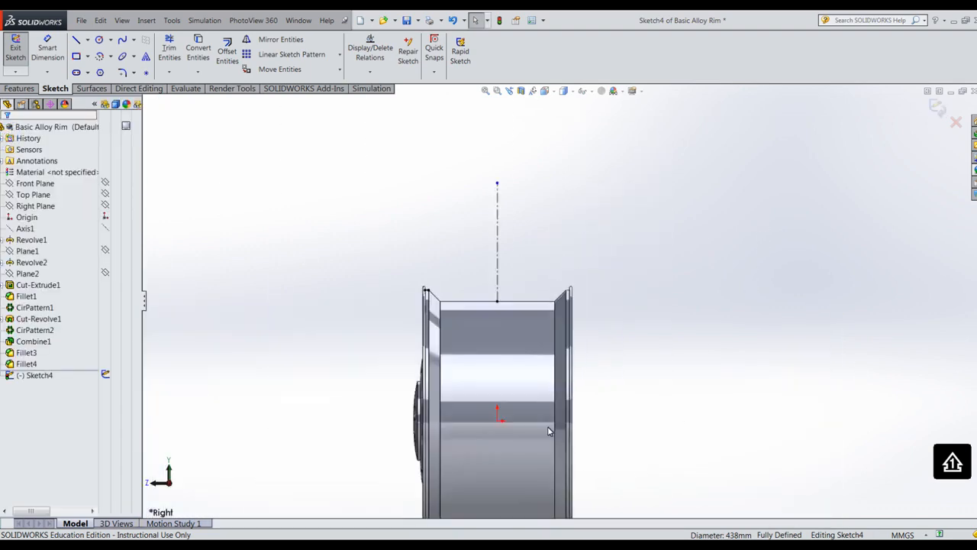
{"action": "scroll", "coordinate": [505, 482], "scroll_direction": "up", "scroll_amount": 2}
{"action": "scroll", "coordinate": [507, 426], "scroll_direction": "down", "scroll_amount": 9}
{"action": "left_click", "coordinate": [455, 290]}
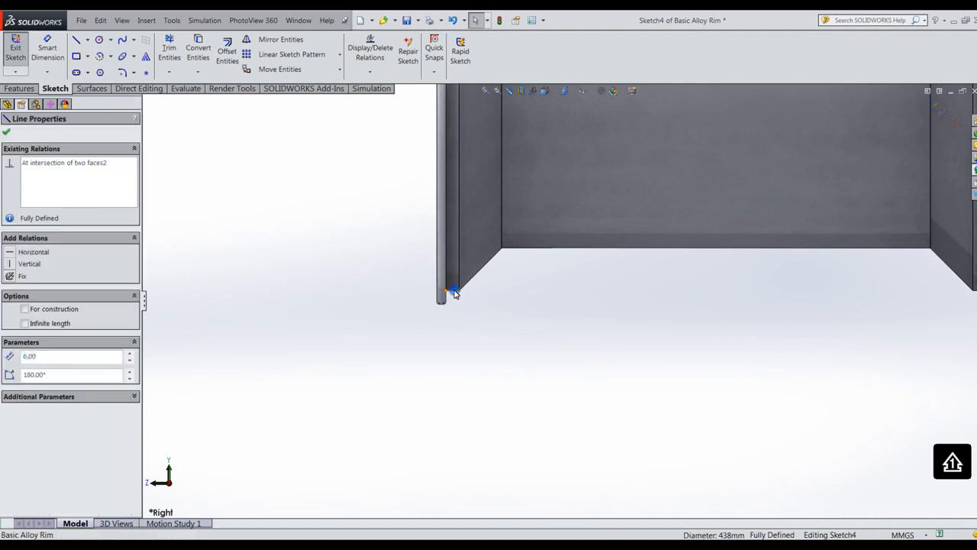
{"action": "key", "text": "Delete"}
{"action": "scroll", "coordinate": [472, 295], "scroll_direction": "up", "scroll_amount": 11}
Sketch a vertical line up from the inner end of the intersection line, continued by a horizontal line about 115 mm long to the centerline
{"action": "scroll", "coordinate": [574, 252], "scroll_direction": "down", "scroll_amount": 10}
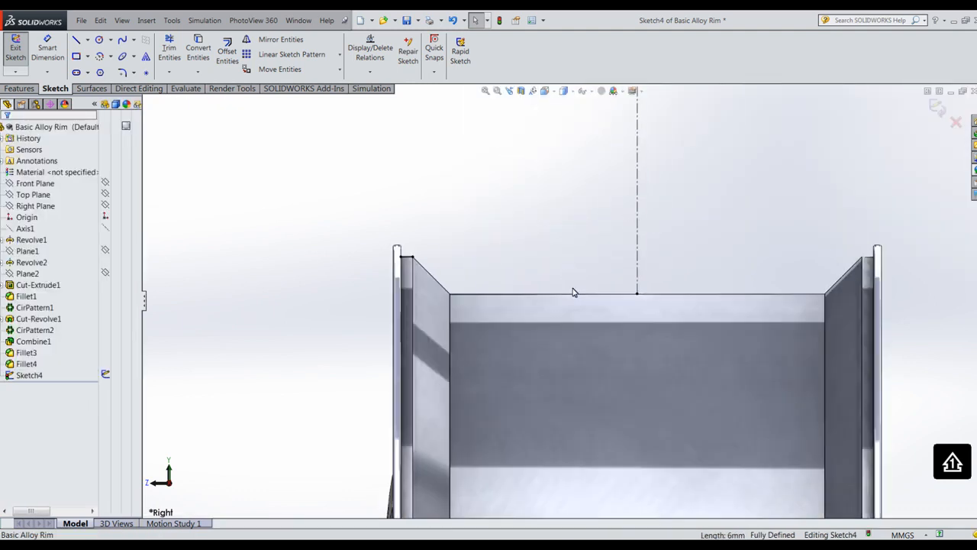
{"action": "left_click", "coordinate": [79, 41]}
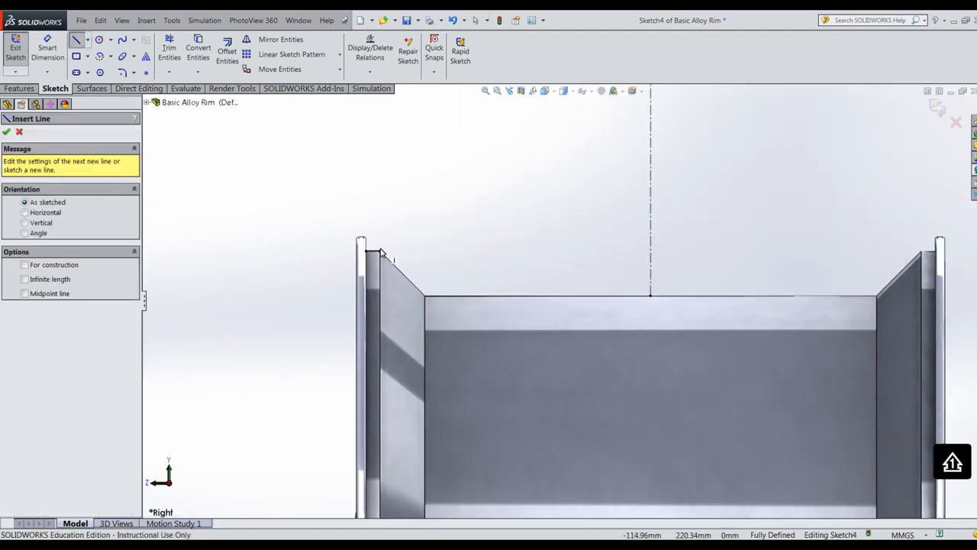
{"action": "left_click", "coordinate": [373, 250]}
{"action": "left_click", "coordinate": [379, 143]}
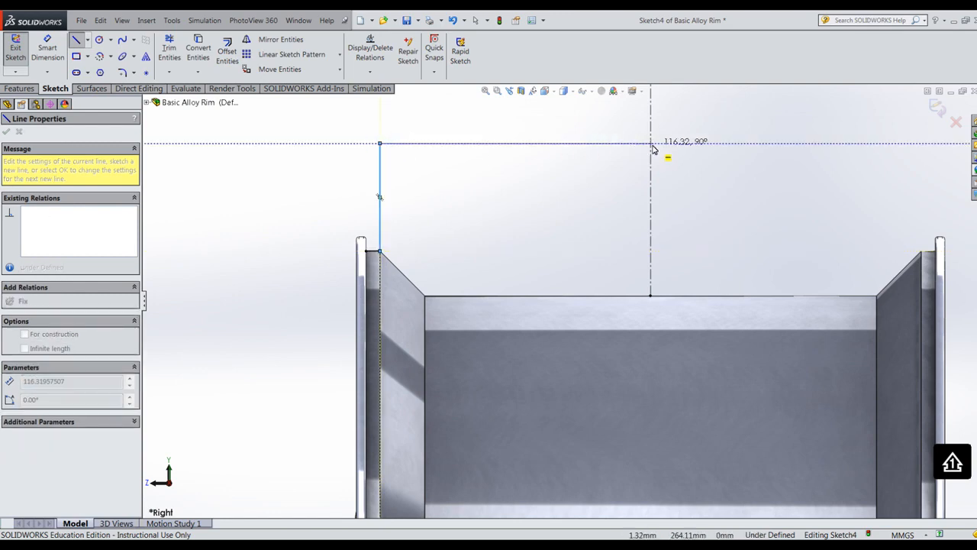
{"action": "left_click", "coordinate": [650, 144]}
{"action": "key", "text": "Escape"}
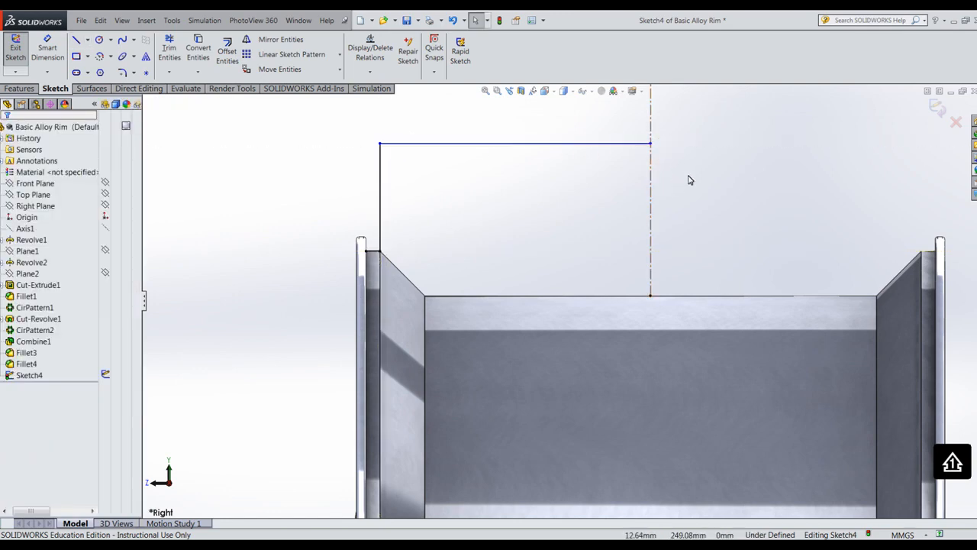
Sketch a vertical line about 6 mm long from the intersection line's outer end up along the front flange's inner face
{"action": "left_click", "coordinate": [77, 41]}
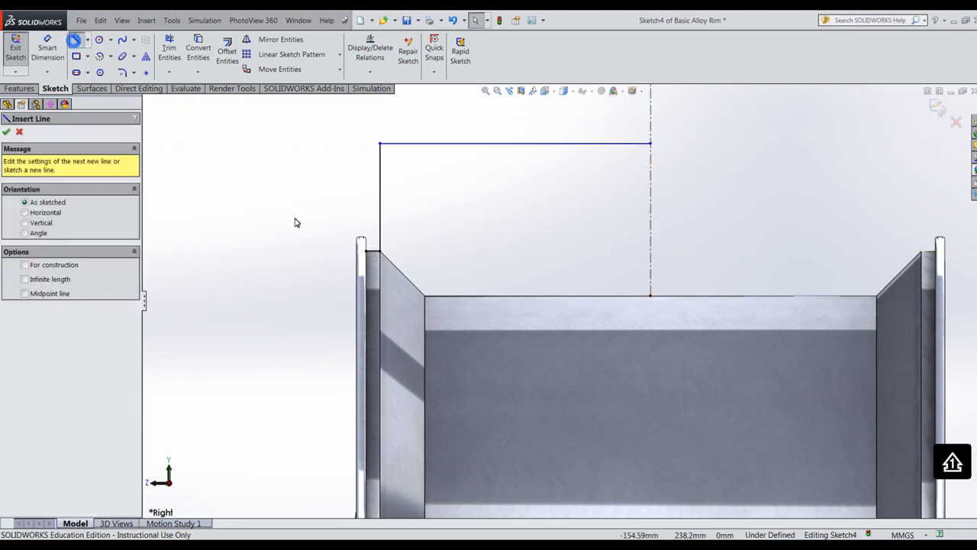
{"action": "scroll", "coordinate": [336, 233], "scroll_direction": "down", "scroll_amount": 8}
{"action": "left_click", "coordinate": [580, 398]}
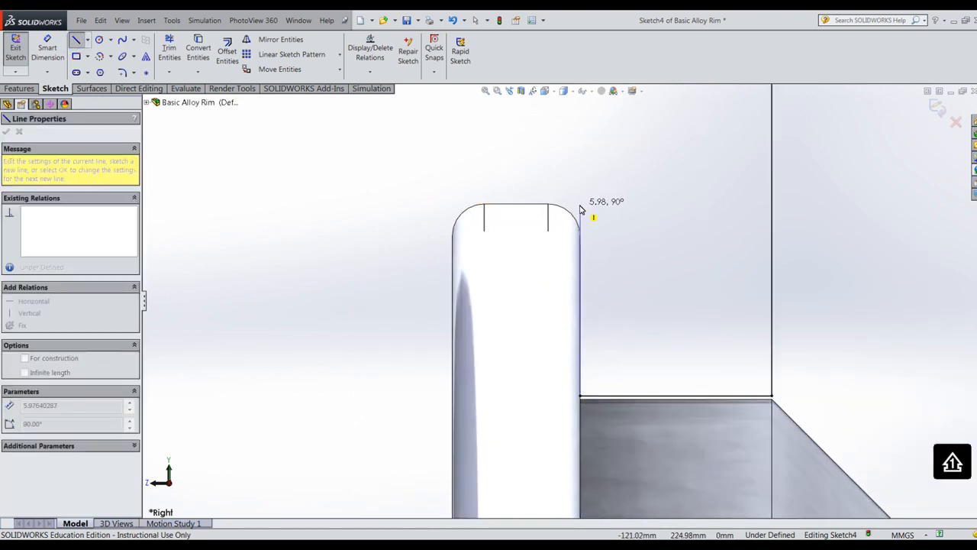
{"action": "left_click", "coordinate": [581, 205]}
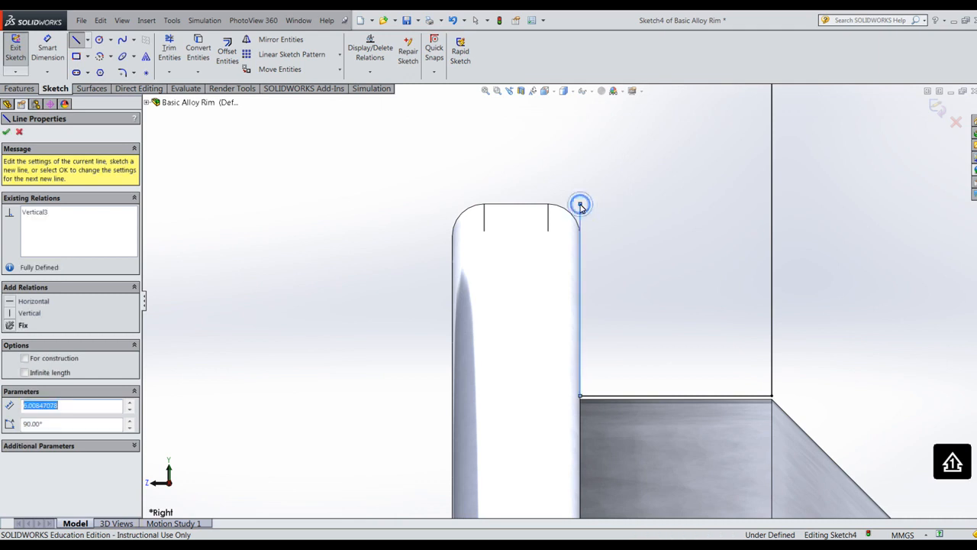
{"action": "key", "text": "Escape"}
Sketch a second horizontal line about 115 mm long above the first one, from the centerline to above the vertical line
{"action": "scroll", "coordinate": [694, 216], "scroll_direction": "up", "scroll_amount": 8}
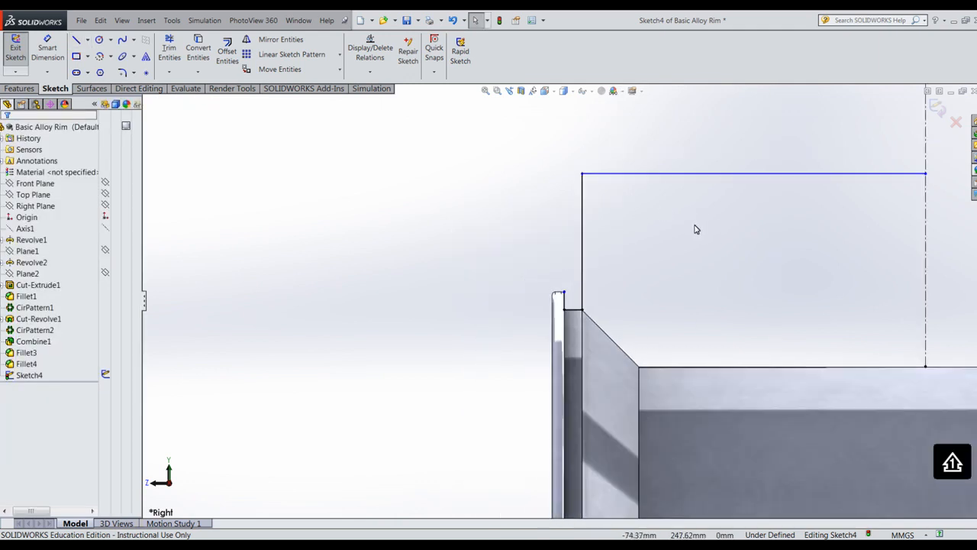
{"action": "left_click", "coordinate": [77, 42]}
{"action": "left_click", "coordinate": [925, 151]}
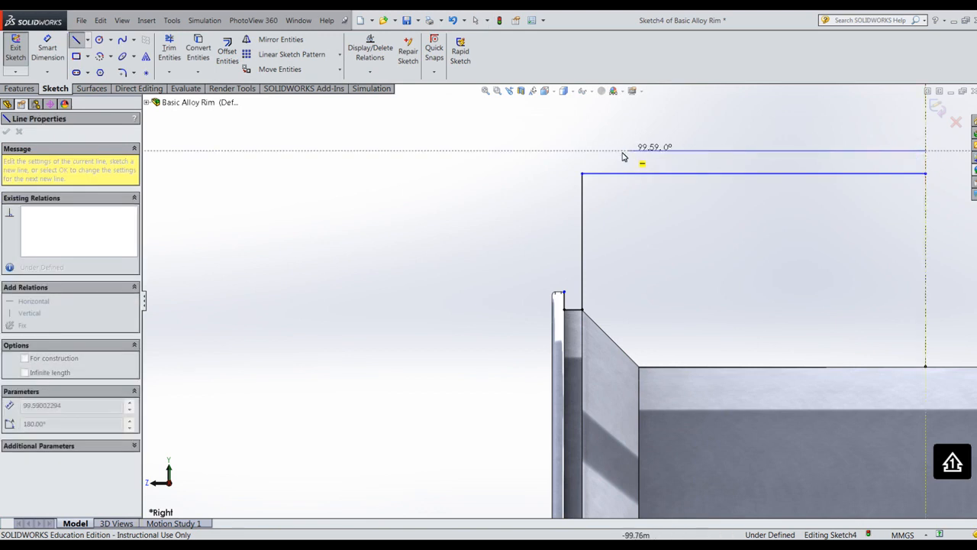
{"action": "double_click", "coordinate": [582, 151]}
{"action": "key", "text": "Escape"}
Dimension the spacing between the two long horizontal lines as 15 mm
{"action": "left_click", "coordinate": [47, 47]}
{"action": "left_click", "coordinate": [870, 172]}
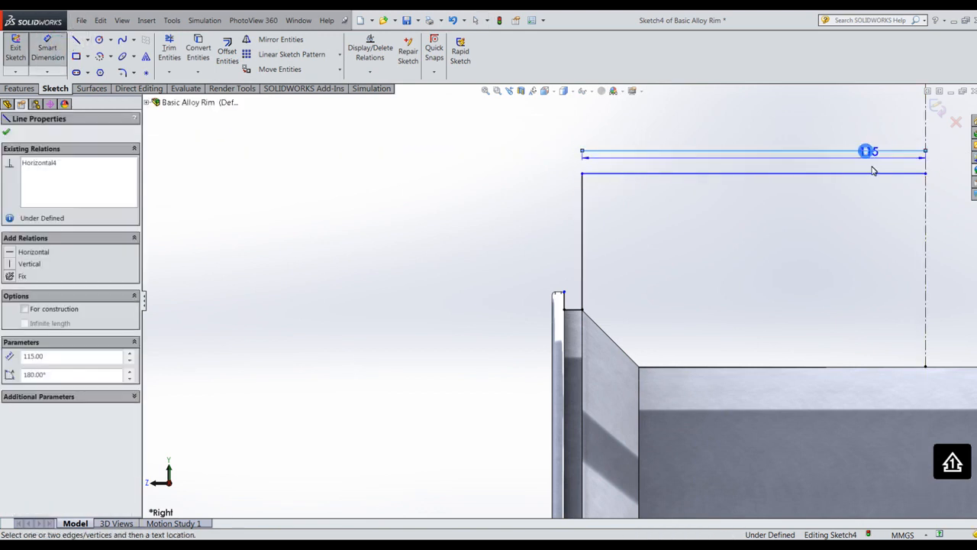
{"action": "left_click", "coordinate": [878, 150]}
{"action": "left_click", "coordinate": [945, 156]}
{"action": "type", "text": "15"}
{"action": "key", "text": "Return"}
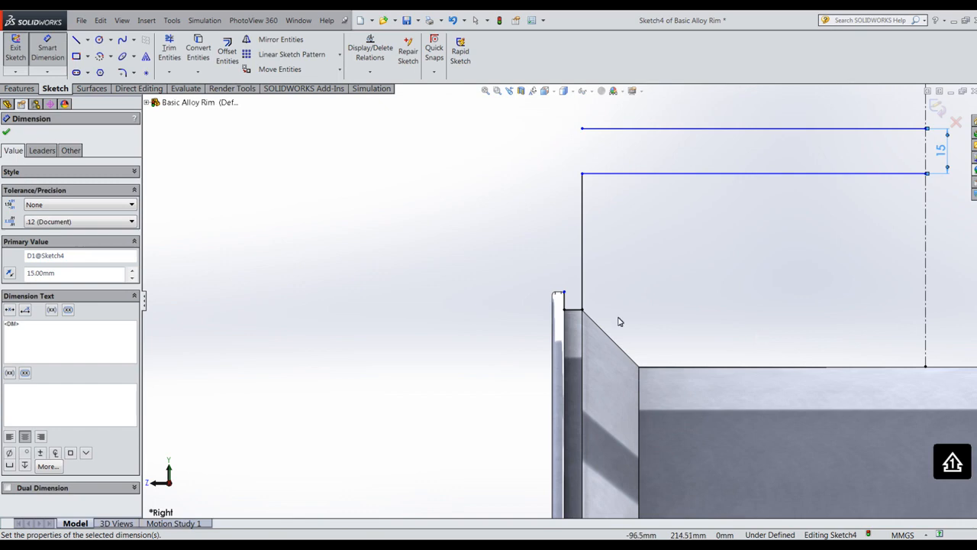
Dimension the height from the short intersection line to the uppermost horizontal line as 75 mm
{"action": "left_click", "coordinate": [574, 311]}
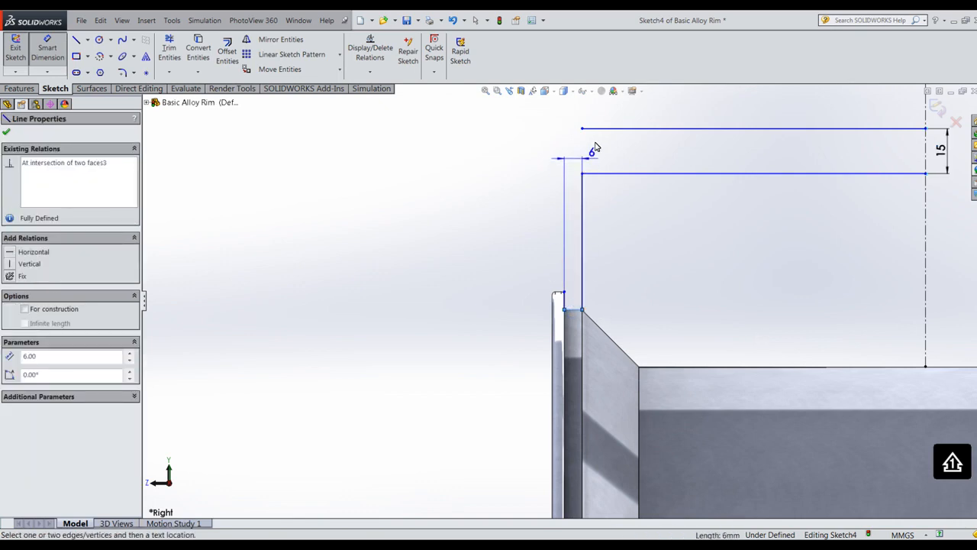
{"action": "left_click", "coordinate": [603, 128]}
{"action": "left_click", "coordinate": [414, 197]}
{"action": "key", "text": "Return"}
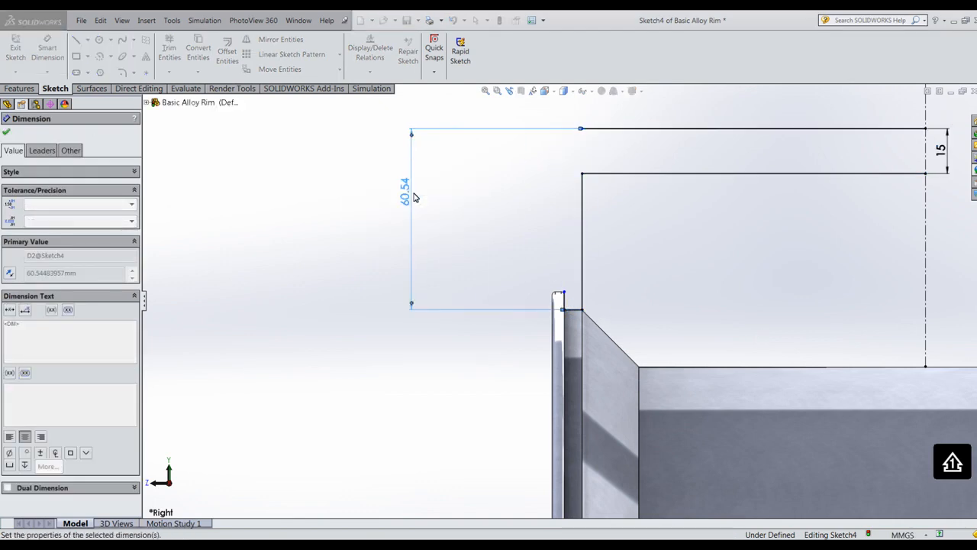
Sketch an outward-bulging three-point spline from the top of the short flange line to the outer end of the uppermost horizontal line
{"action": "scroll", "coordinate": [836, 244], "scroll_direction": "up", "scroll_amount": 3}
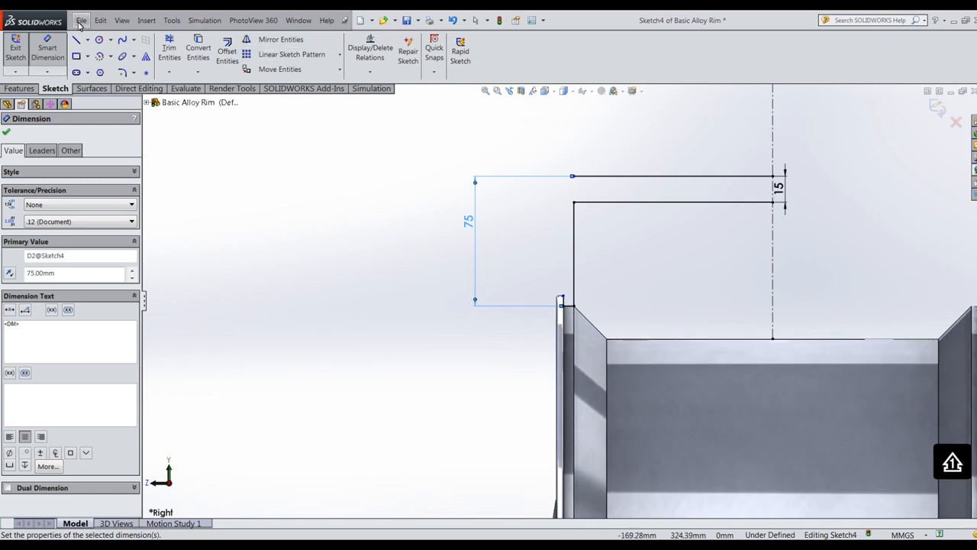
{"action": "left_click", "coordinate": [122, 39]}
{"action": "left_click", "coordinate": [562, 300]}
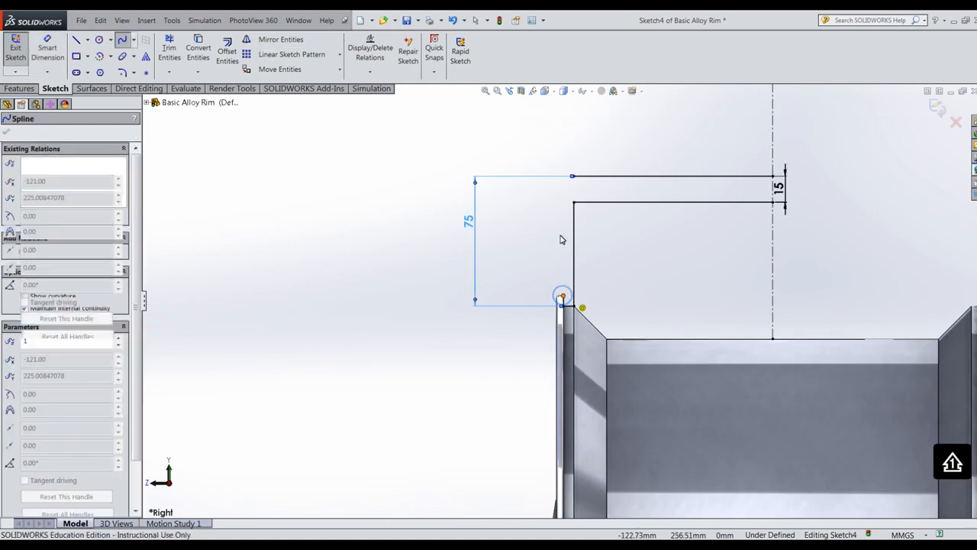
{"action": "left_click", "coordinate": [551, 207]}
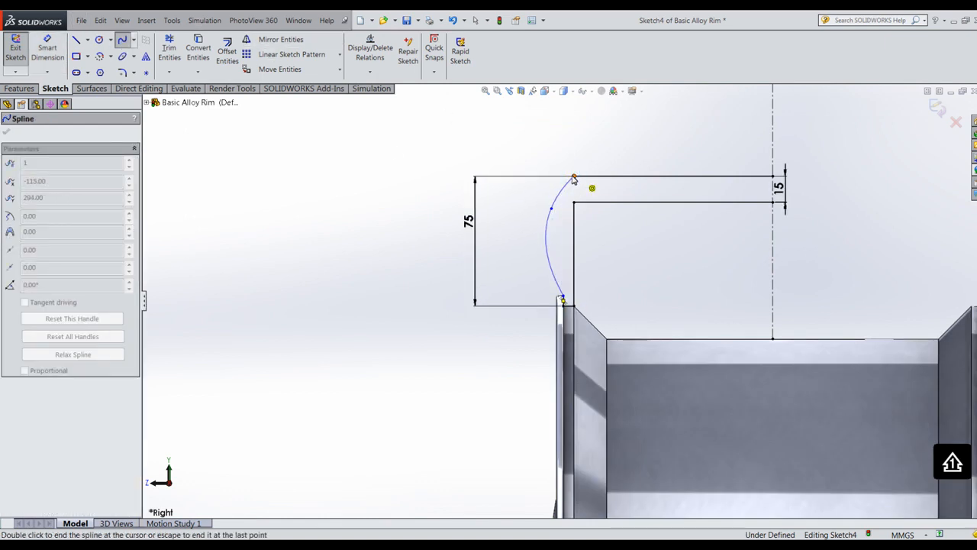
{"action": "double_click", "coordinate": [574, 178]}
Apply a Horizontal relation to the tangent handle at the spline's upper end
{"action": "scroll", "coordinate": [500, 221], "scroll_direction": "down", "scroll_amount": 4}
{"action": "left_click", "coordinate": [504, 217]}
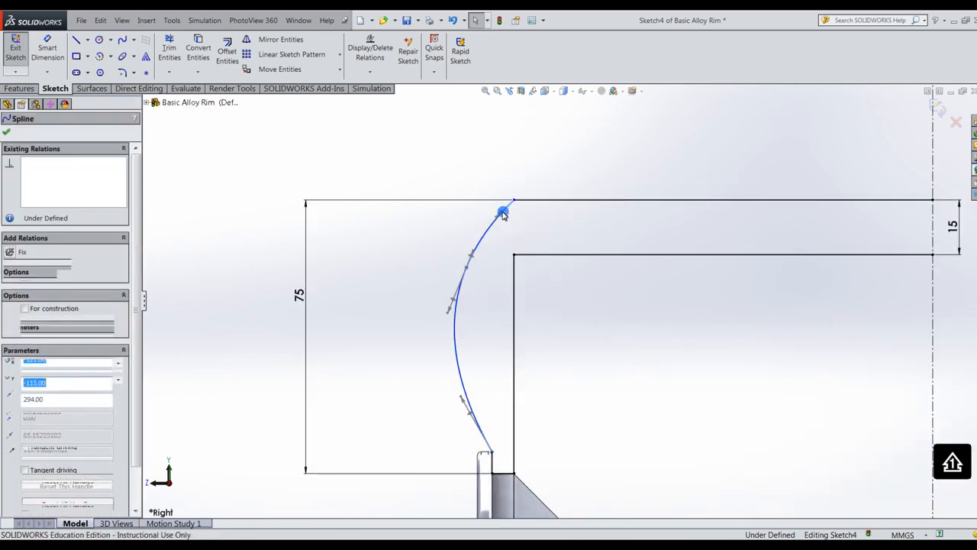
{"action": "left_click", "coordinate": [9, 251]}
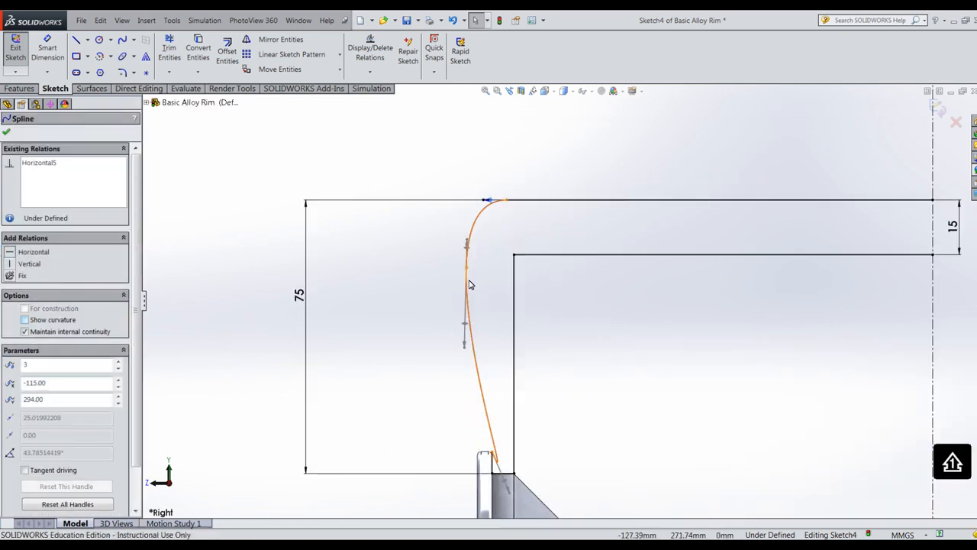
Reshape the lower part of the spline and bring its lower end down to the rim flange's inner top corner
{"action": "mouse_move", "coordinate": [465, 293]}
{"action": "left_mouse_down"}
{"action": "mouse_move", "coordinate": [466, 283]}
{"action": "mouse_move", "coordinate": [454, 284]}
{"action": "mouse_move", "coordinate": [460, 290]}
{"action": "left_mouse_up"}
{"action": "left_click", "coordinate": [480, 404]}
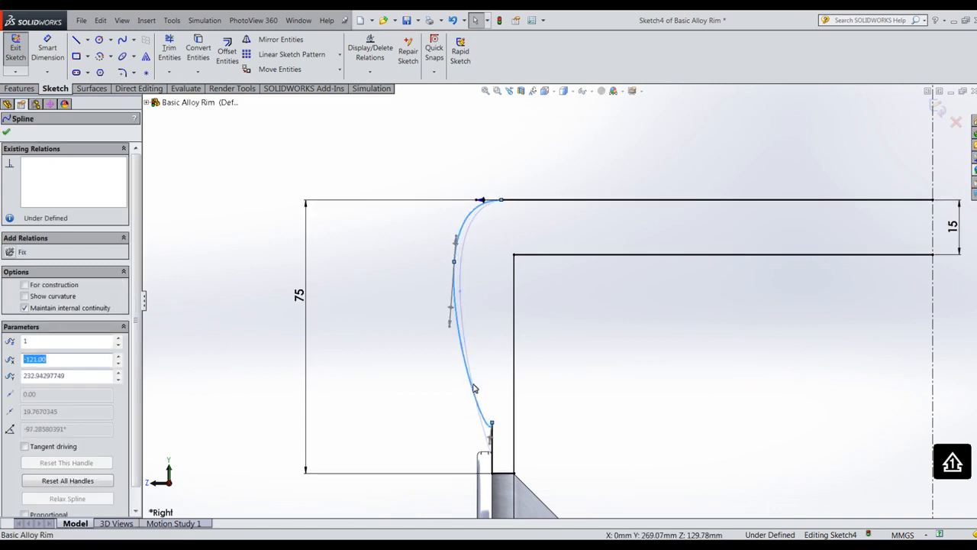
{"action": "scroll", "coordinate": [496, 395], "scroll_direction": "down", "scroll_amount": 5}
{"action": "left_click_drag", "start_coordinate": [496, 395], "coordinate": [461, 328]}
{"action": "left_click_drag", "start_coordinate": [504, 362], "coordinate": [503, 440]}
{"action": "scroll", "coordinate": [524, 255], "scroll_direction": "up", "scroll_amount": 5}
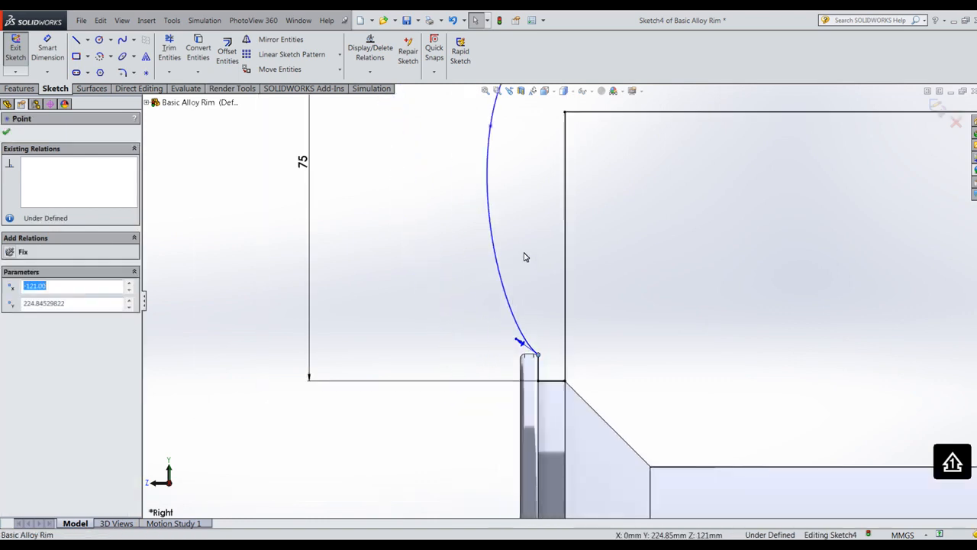
Move the spline's middle point to about X -131, Y 276 mm for a smooth outward bulge
{"action": "left_click", "coordinate": [522, 236]}
{"action": "left_click_drag", "start_coordinate": [521, 237], "coordinate": [517, 208]}
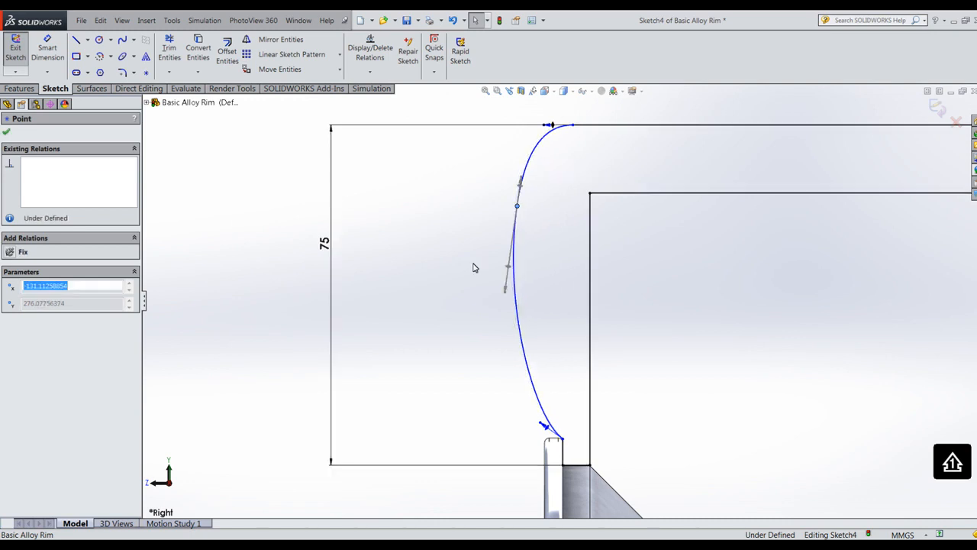
{"action": "left_click", "coordinate": [7, 131]}
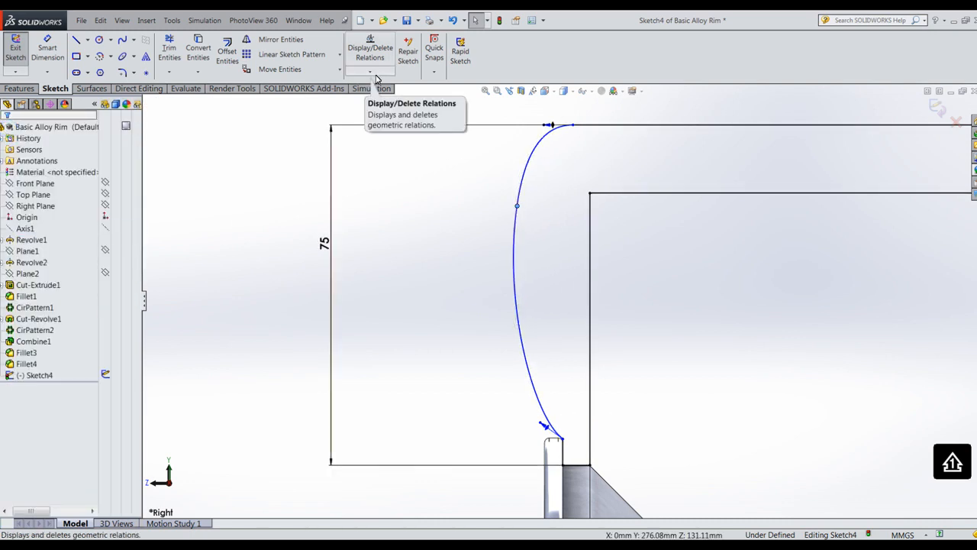
Fine-tune the spline's lower end point to about Y 224.7 mm at the flange's rounded corner
{"action": "scroll", "coordinate": [561, 450], "scroll_direction": "down", "scroll_amount": 6}
{"action": "left_click", "coordinate": [560, 352]}
{"action": "left_click_drag", "start_coordinate": [563, 362], "coordinate": [564, 365]}
{"action": "left_click", "coordinate": [6, 134]}
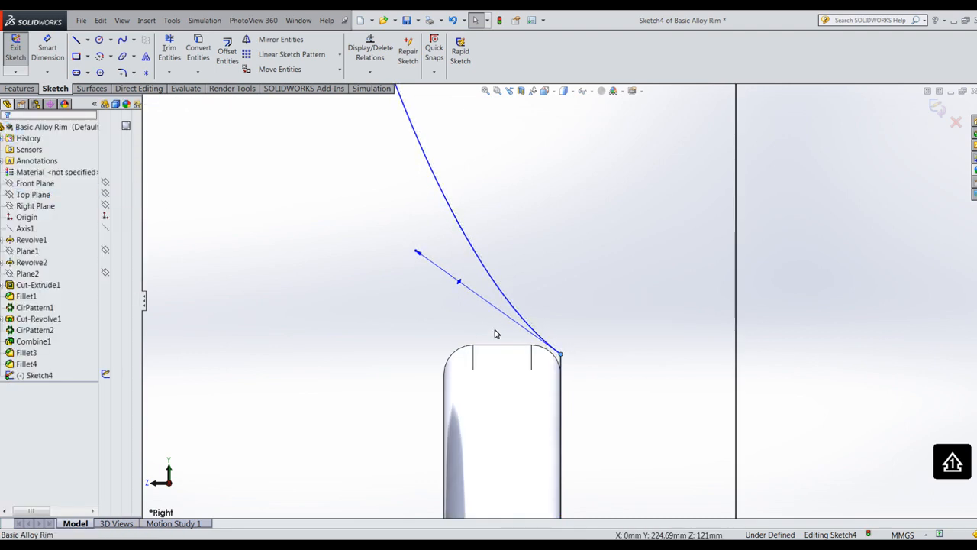
Fully define the sidewall spline with automatic relations and dimensions, using only the spline as the selected entity
{"action": "scroll", "coordinate": [497, 331], "scroll_direction": "up", "scroll_amount": 6}
{"action": "left_click", "coordinate": [370, 71]}
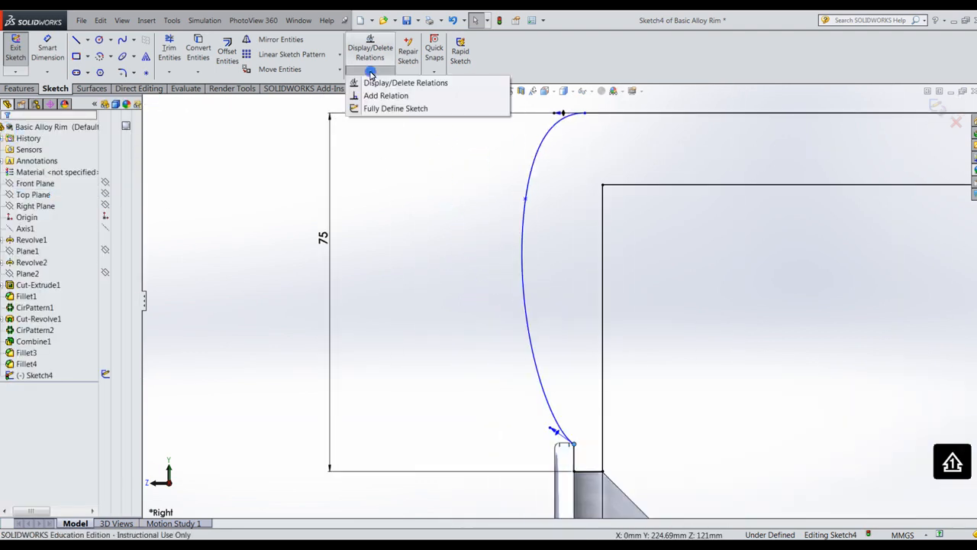
{"action": "left_click", "coordinate": [385, 106]}
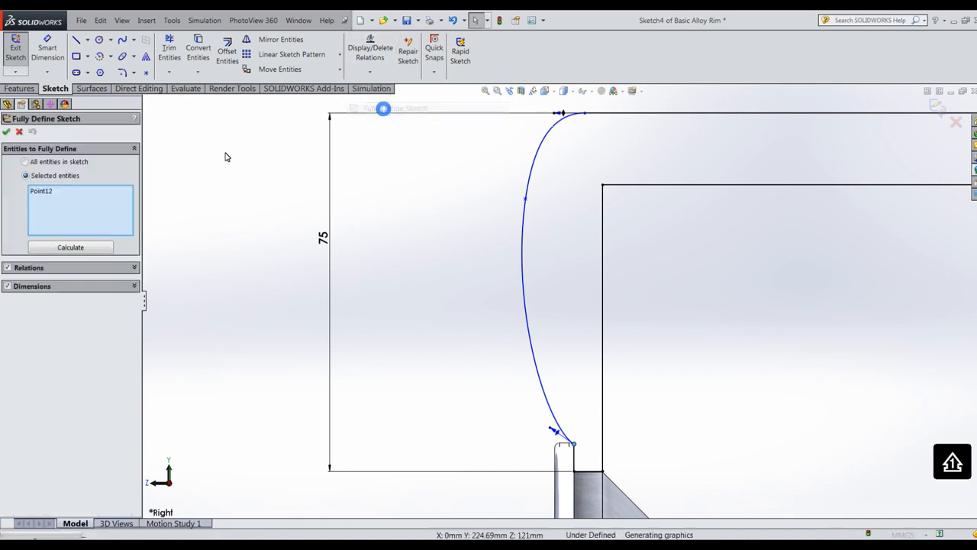
{"action": "left_click", "coordinate": [44, 192]}
{"action": "key", "text": "Delete"}
{"action": "left_click", "coordinate": [524, 262]}
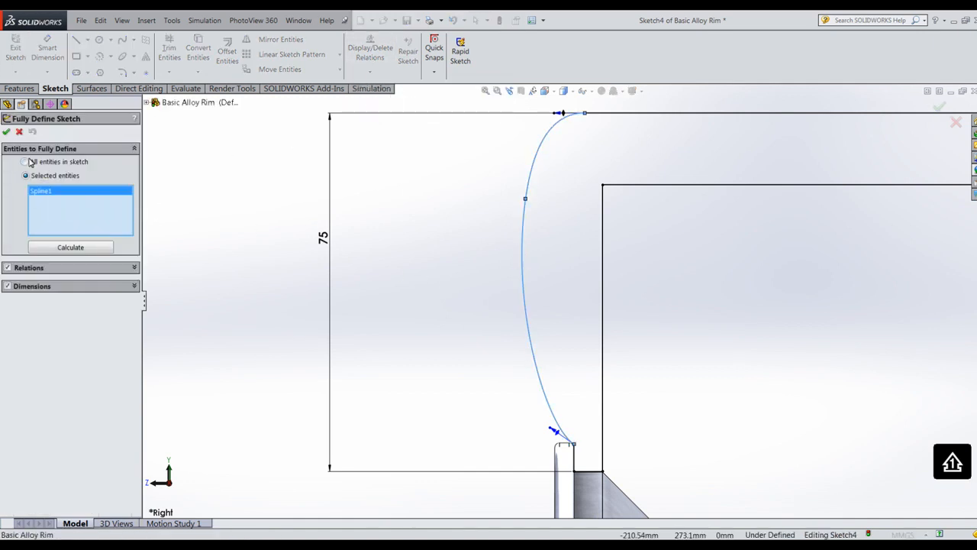
{"action": "left_click", "coordinate": [6, 134]}
{"action": "scroll", "coordinate": [813, 247], "scroll_direction": "up", "scroll_amount": 6}
{"action": "scroll", "coordinate": [763, 281], "scroll_direction": "down", "scroll_amount": 3}
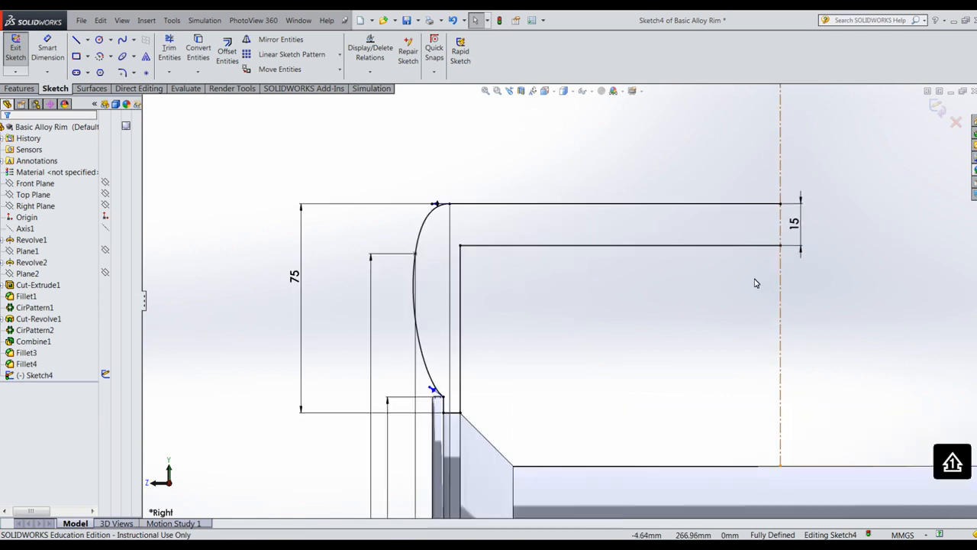
Sketch four circles about 9 to 11 mm in diameter, centred and spread out along the uppermost horizontal line
{"action": "left_click", "coordinate": [100, 42]}
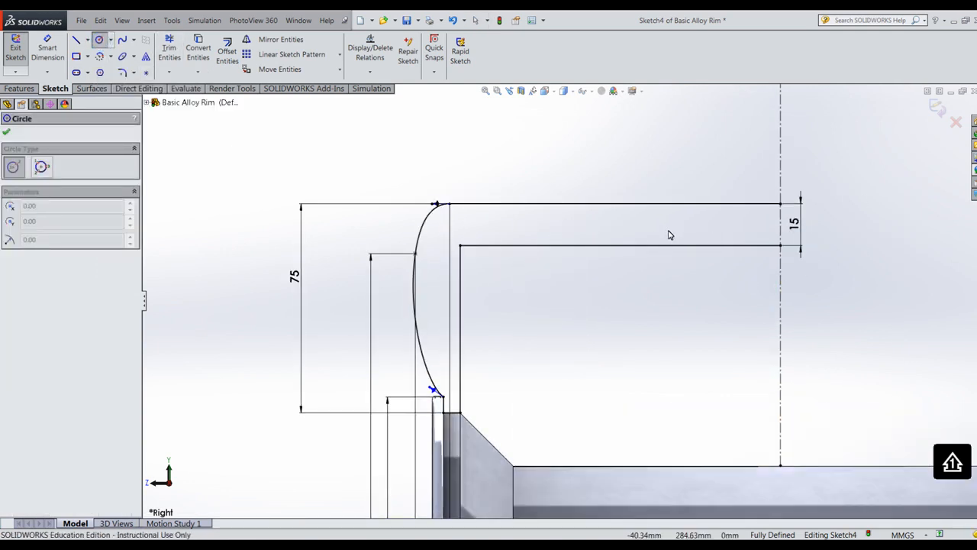
{"action": "left_click", "coordinate": [718, 203]}
{"action": "left_click", "coordinate": [729, 207]}
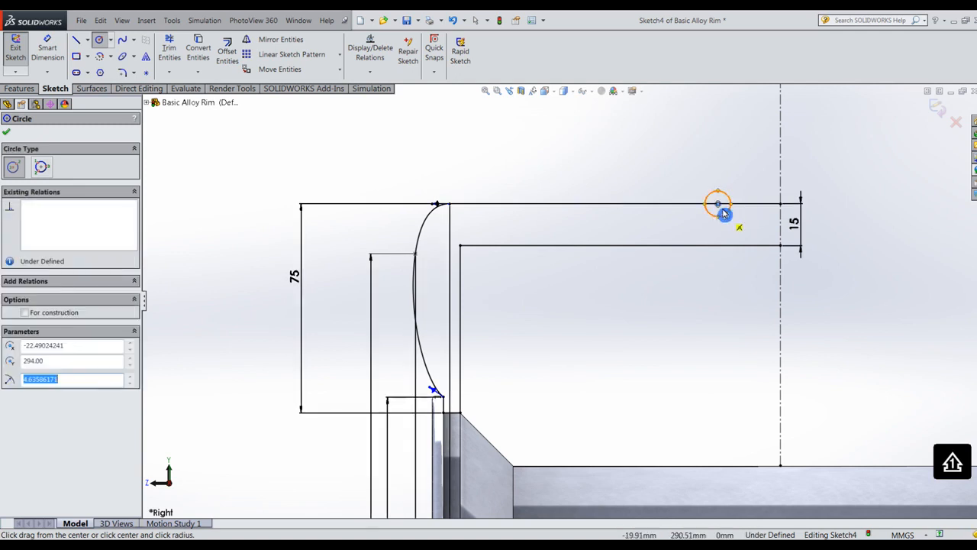
{"action": "left_click", "coordinate": [649, 204]}
{"action": "left_click", "coordinate": [664, 205]}
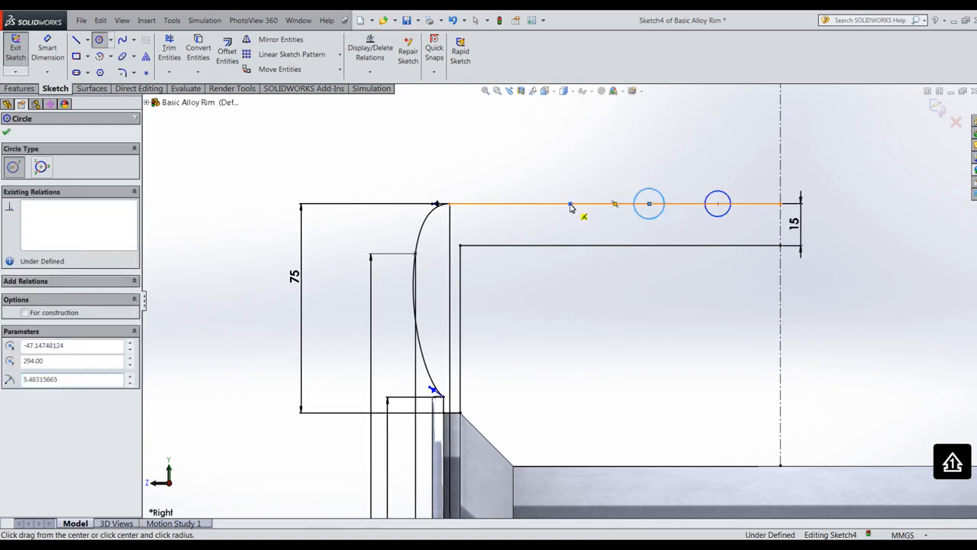
{"action": "left_click", "coordinate": [569, 203]}
{"action": "left_click", "coordinate": [585, 212]}
{"action": "left_click", "coordinate": [494, 204]}
{"action": "left_click", "coordinate": [507, 219]}
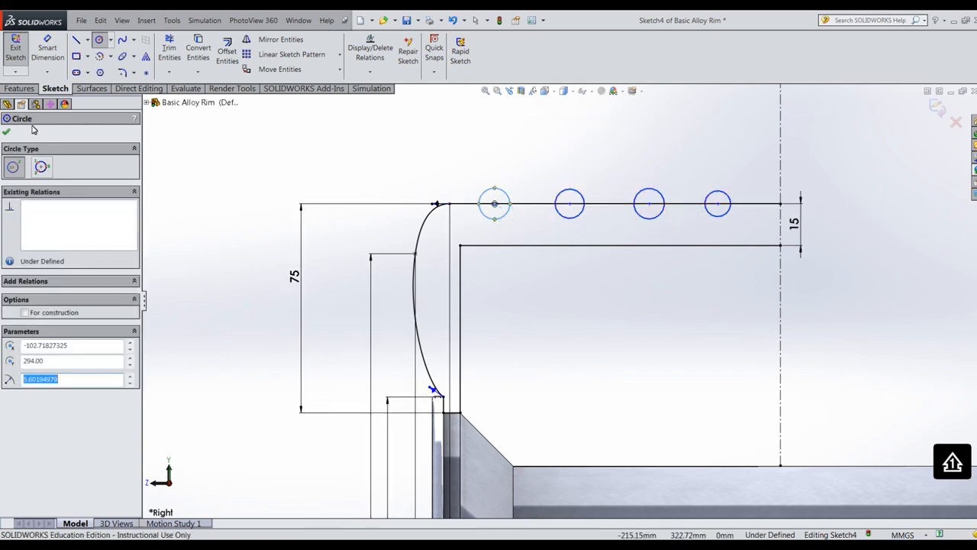
{"action": "key", "text": "Escape"}
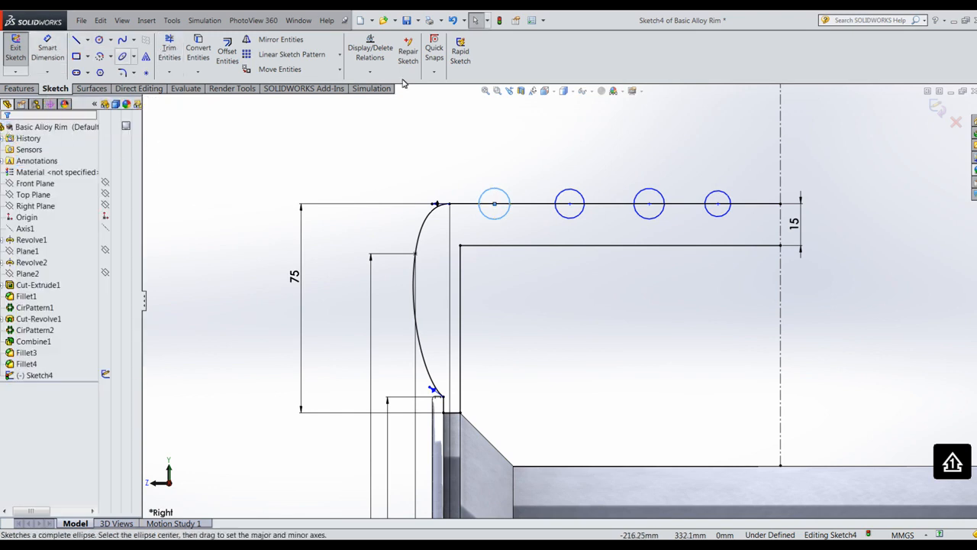
Add an Equal relation between all four circles on the uppermost line
{"action": "left_click", "coordinate": [370, 71]}
{"action": "left_click", "coordinate": [377, 97]}
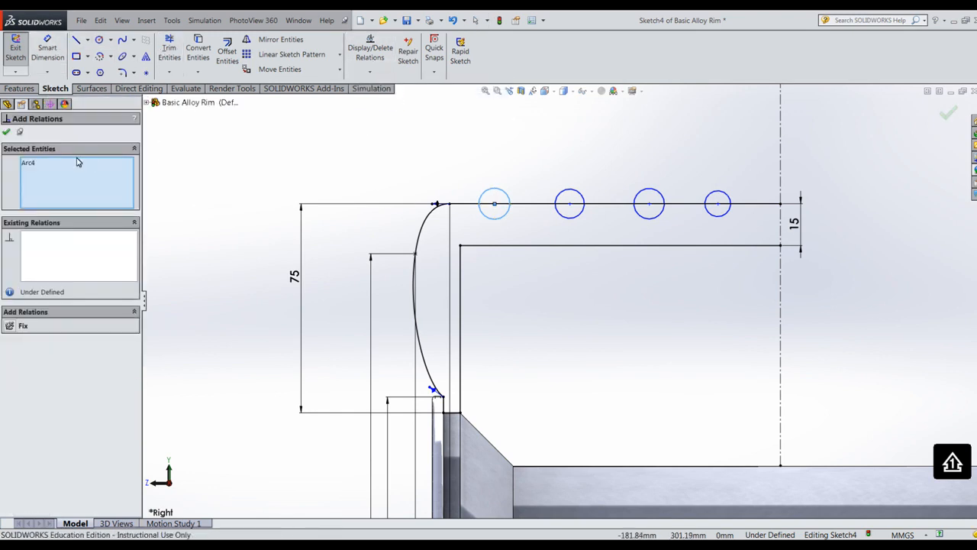
{"action": "left_click", "coordinate": [558, 197]}
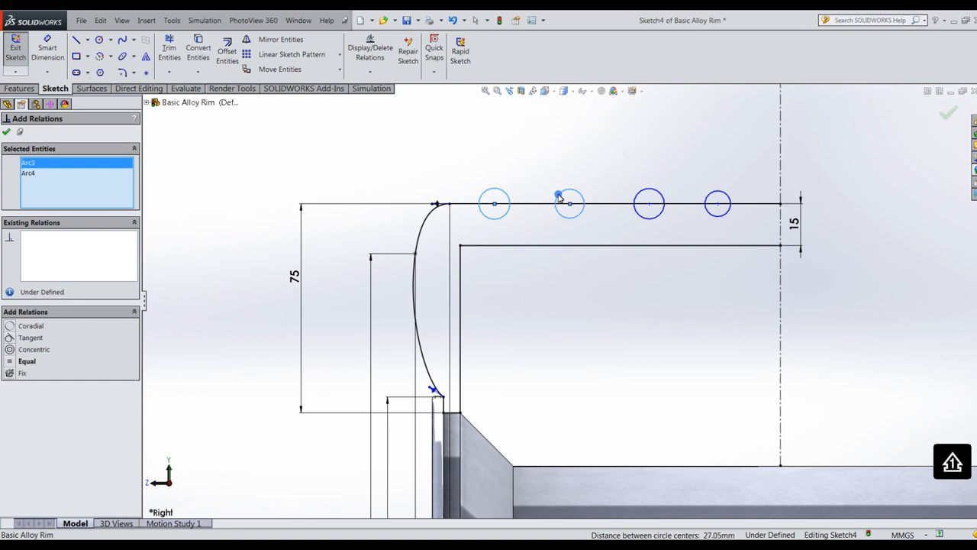
{"action": "left_click", "coordinate": [642, 199]}
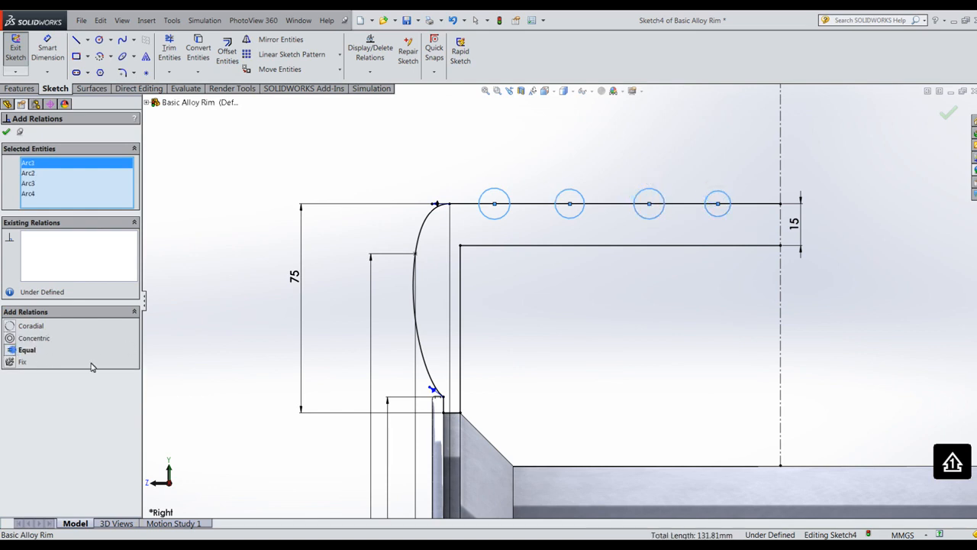
{"action": "left_click", "coordinate": [27, 349]}
{"action": "left_click", "coordinate": [6, 132]}
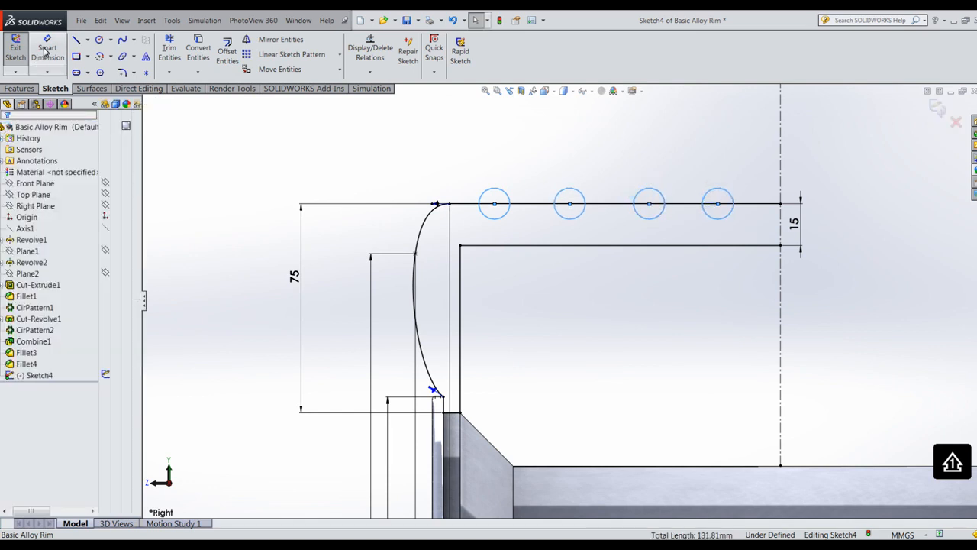
Dimension the distance from the nearest circle's centre to the vertical centerline as 15 mm
{"action": "left_click", "coordinate": [717, 203]}
{"action": "left_click", "coordinate": [780, 206]}
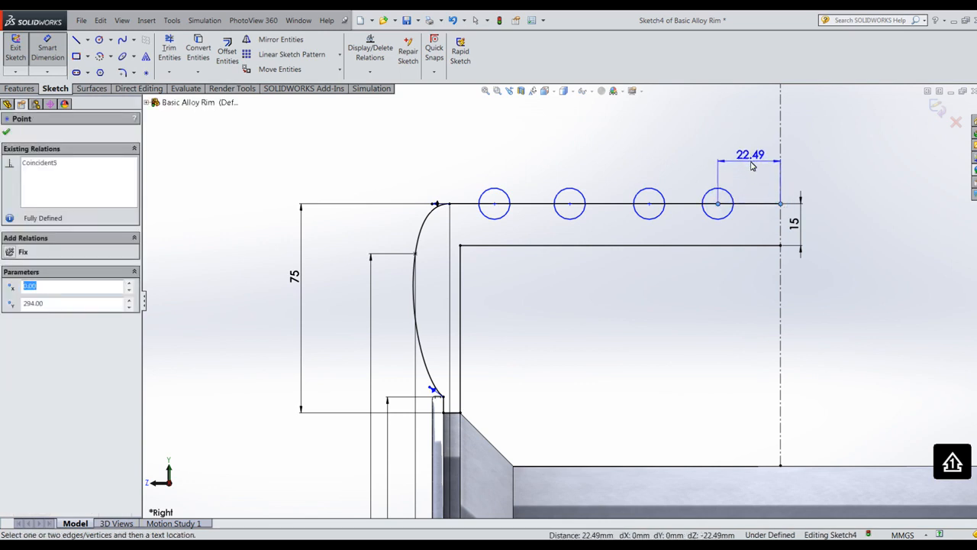
{"action": "left_click", "coordinate": [763, 164]}
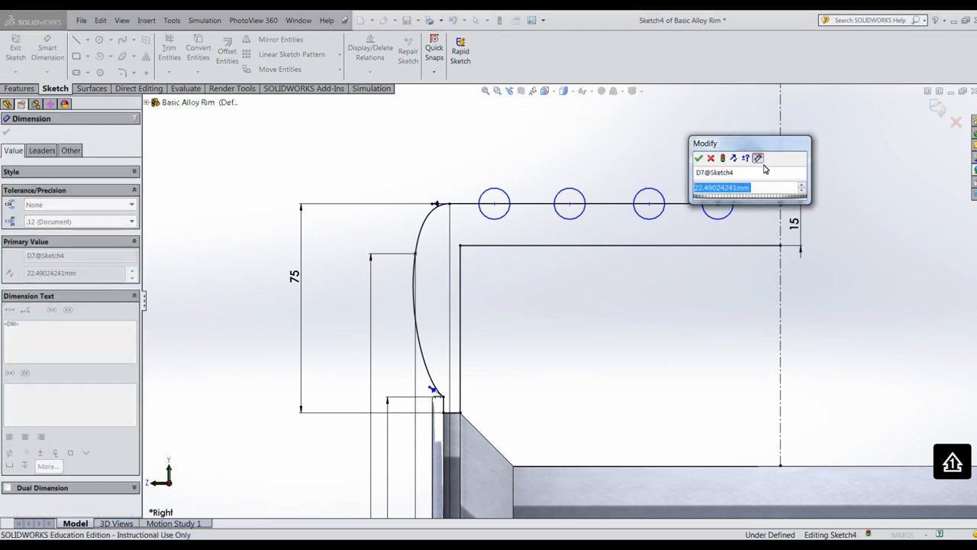
{"action": "type", "text": "15"}
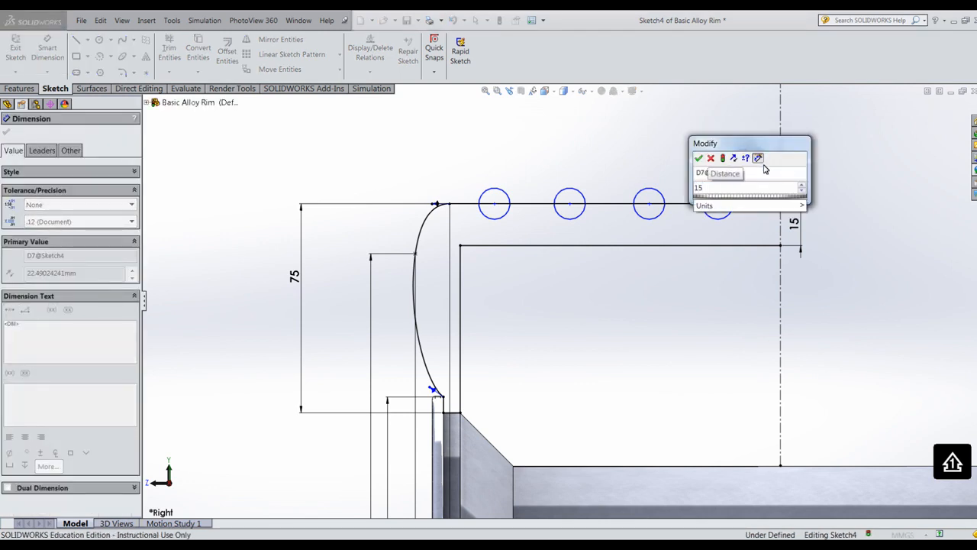
{"action": "key", "text": "Return"}
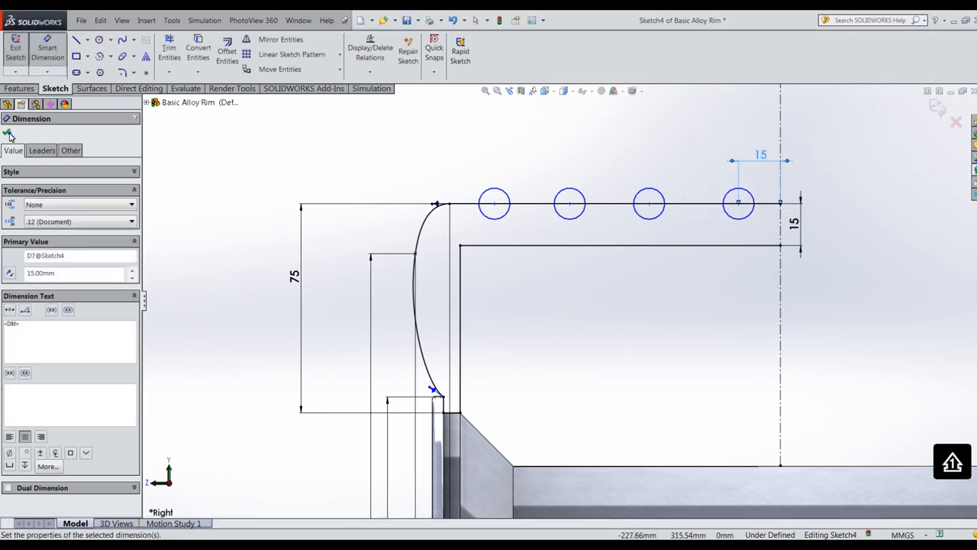
{"action": "left_click", "coordinate": [8, 134]}
Dimension the diameter of the circle nearest the centerline as 12 mm
{"action": "left_click", "coordinate": [726, 199]}
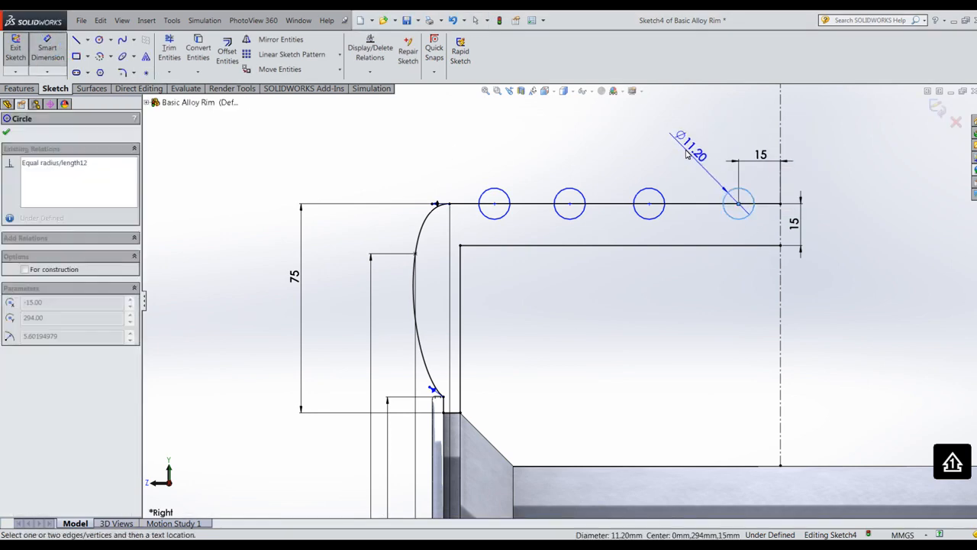
{"action": "left_click", "coordinate": [687, 149]}
{"action": "type", "text": "12"}
{"action": "key", "text": "Return"}
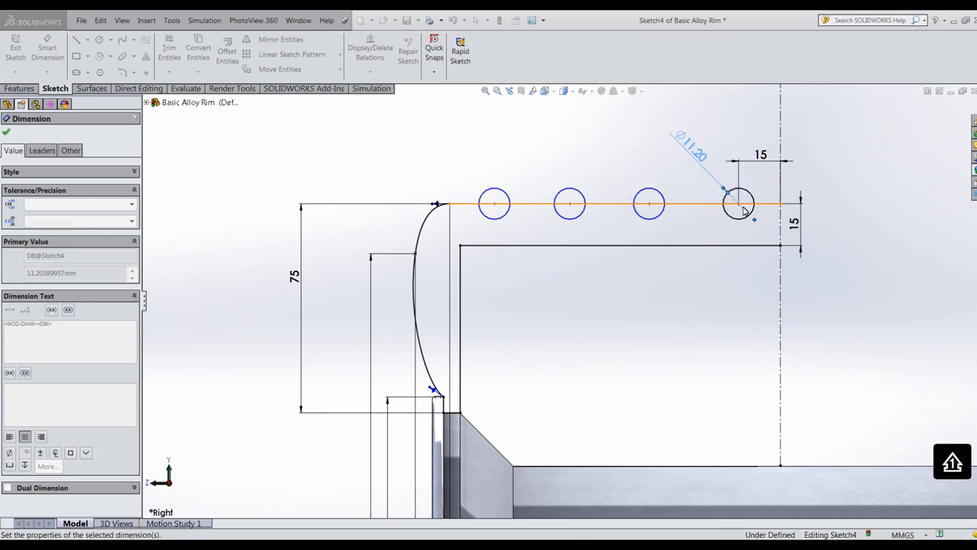
Dimension the centre spacing between the first and second circles from the centerline as 30 mm
{"action": "left_click", "coordinate": [738, 203]}
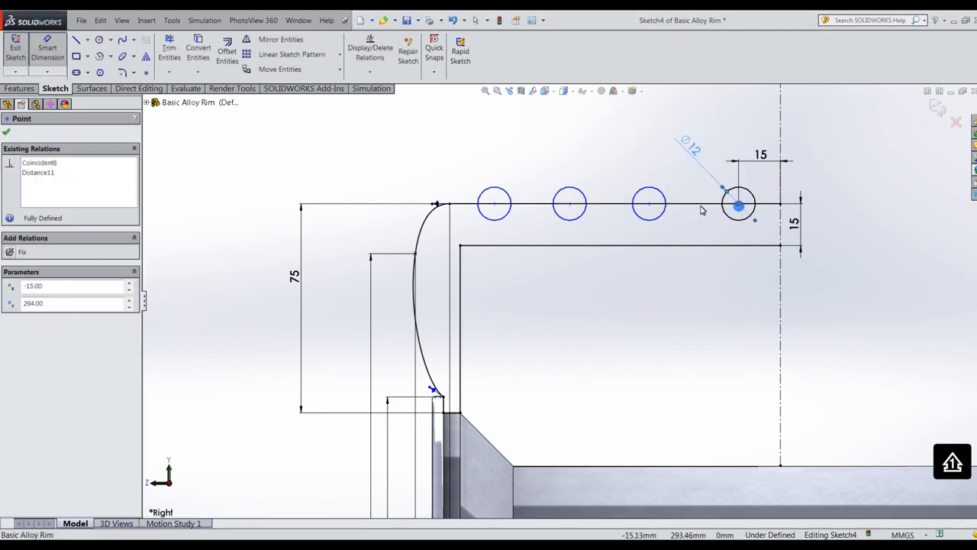
{"action": "left_click", "coordinate": [648, 203]}
{"action": "left_click", "coordinate": [686, 181]}
{"action": "type", "text": "30"}
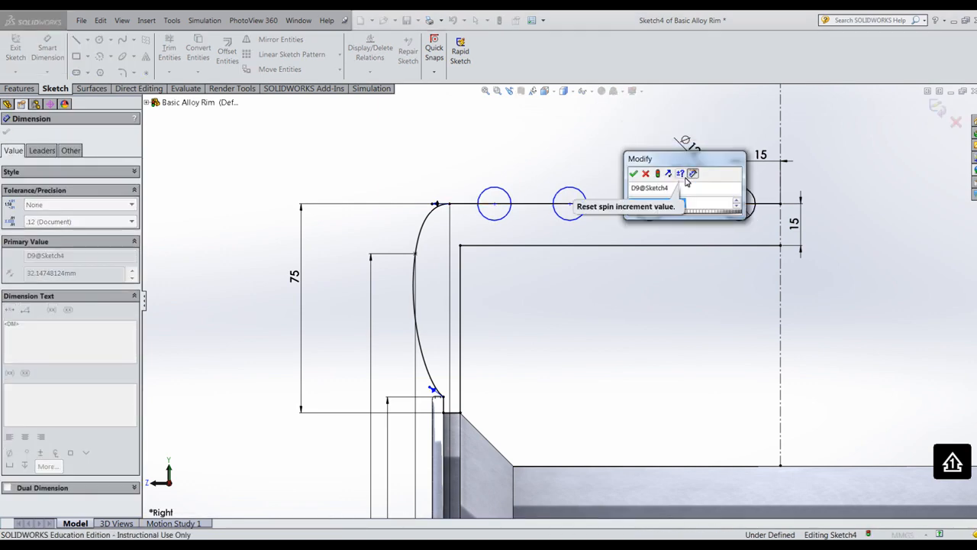
{"action": "key", "text": "Return"}
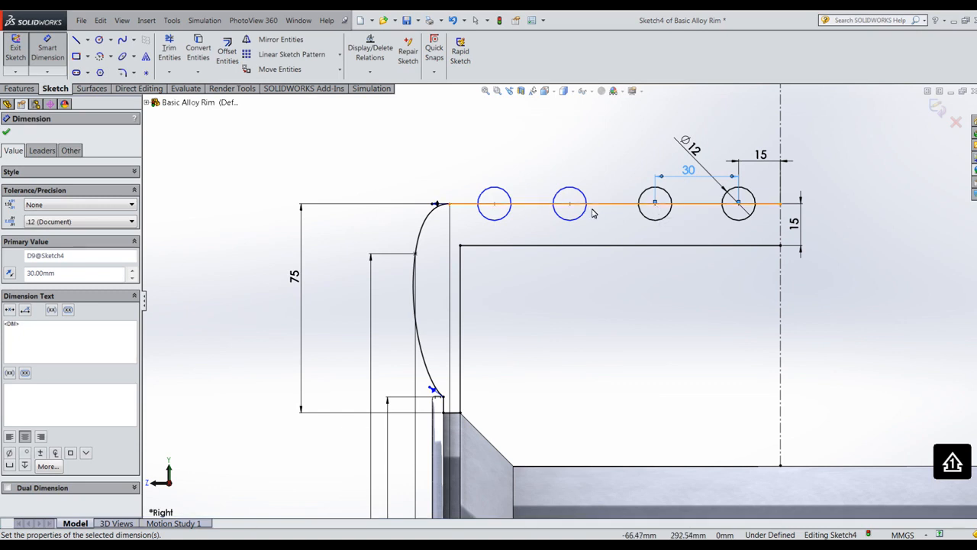
Dimension the centre spacing between the second and third circles from the centerline as 30 mm
{"action": "left_click", "coordinate": [570, 203]}
{"action": "left_click", "coordinate": [655, 203]}
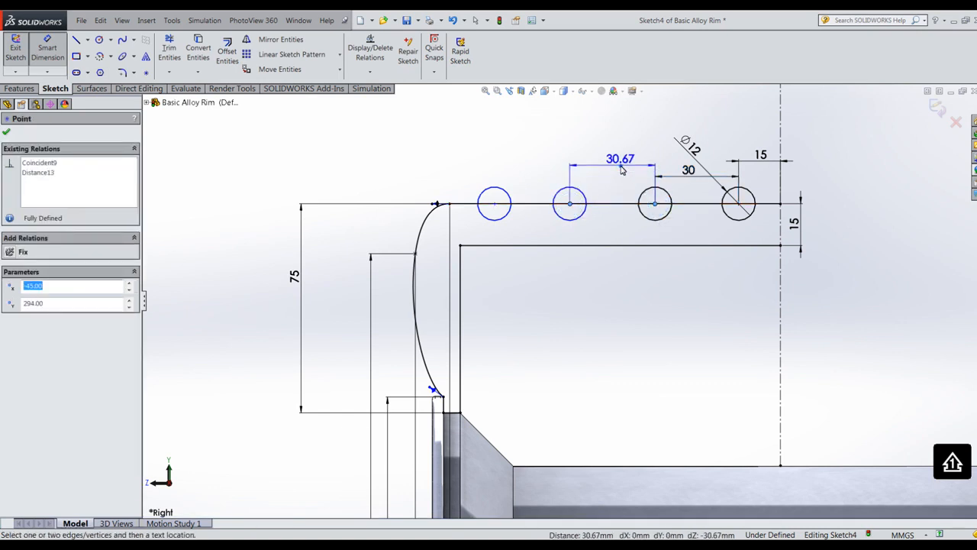
{"action": "left_click", "coordinate": [622, 170]}
{"action": "type", "text": "30"}
{"action": "key", "text": "Return"}
Dimension the centre spacing between the third circle and the outermost circle as 30 mm
{"action": "left_click", "coordinate": [494, 204]}
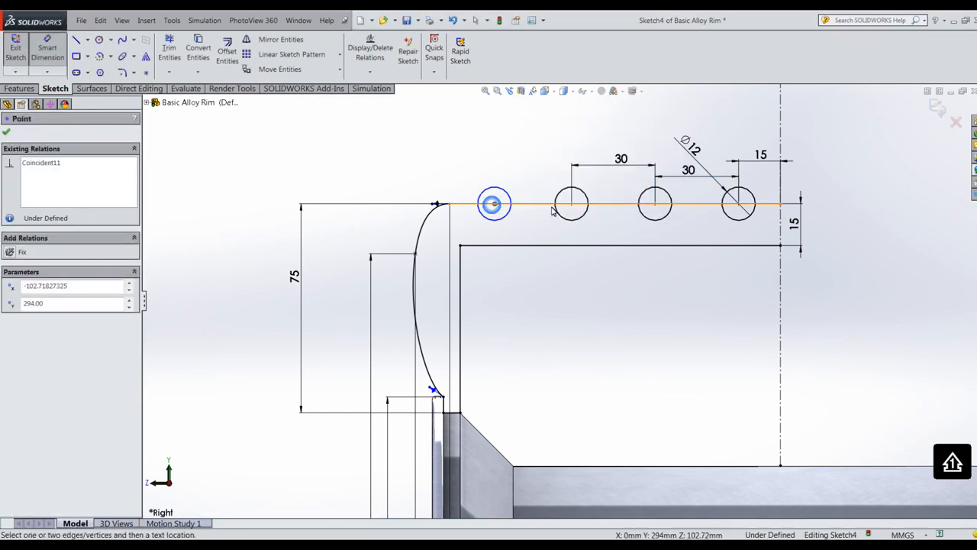
{"action": "left_click", "coordinate": [571, 203]}
{"action": "left_click", "coordinate": [534, 166]}
{"action": "type", "text": "30"}
{"action": "key", "text": "Return"}
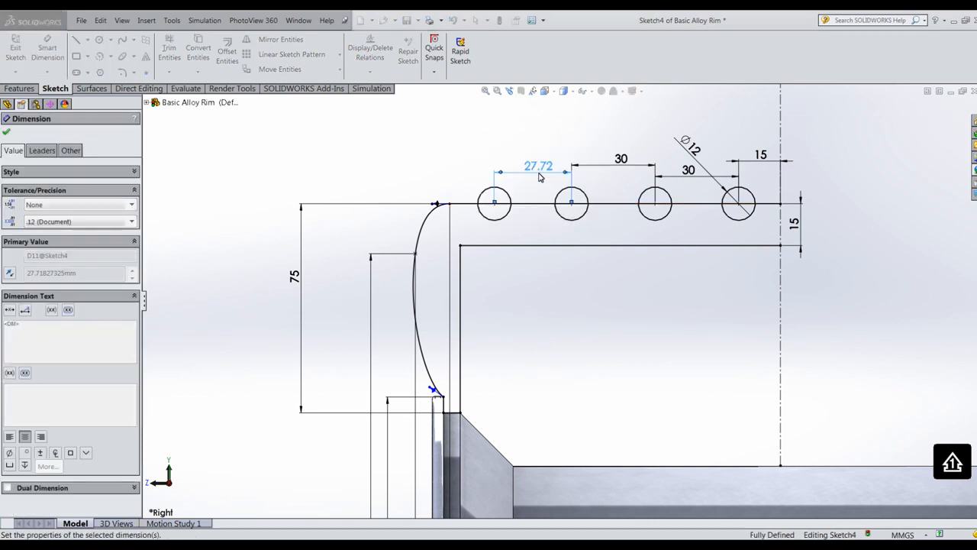
{"action": "left_click", "coordinate": [9, 128]}
Add a 10 mm sketch fillet at the corner between the lower horizontal line and the inner vertical line
{"action": "left_click", "coordinate": [120, 72]}
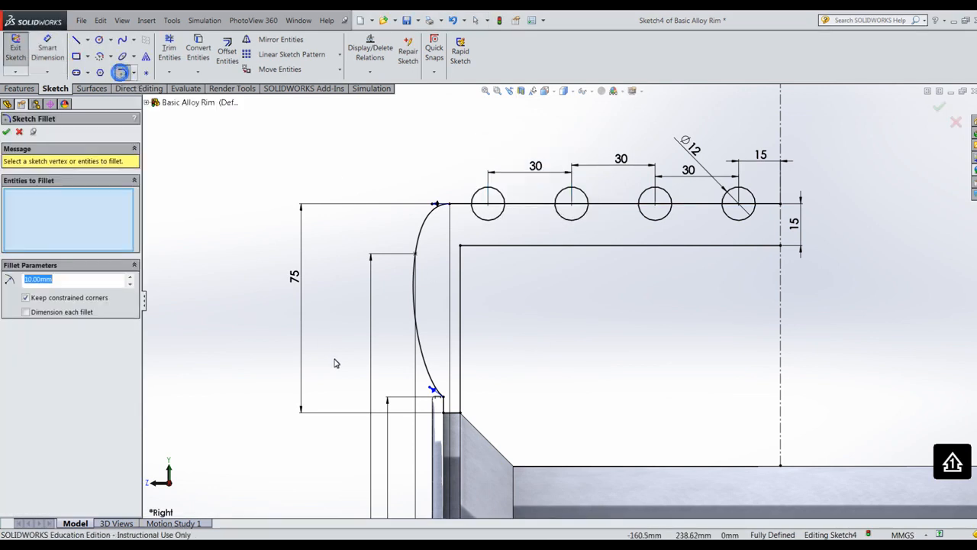
{"action": "left_click", "coordinate": [489, 245]}
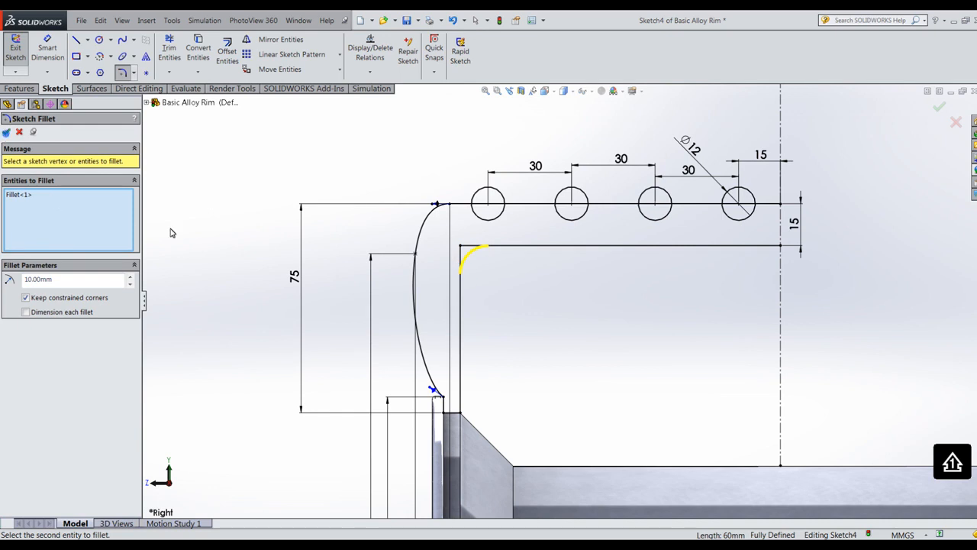
{"action": "left_click", "coordinate": [459, 304]}
{"action": "scroll", "coordinate": [562, 299], "scroll_direction": "up", "scroll_amount": 2}
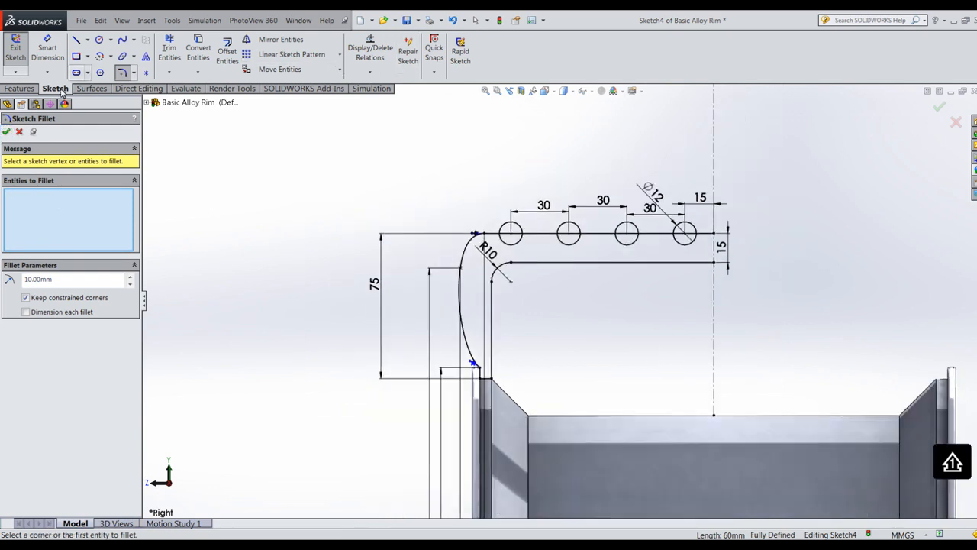
Trim away the upper halves of the four groove circles and the line segments inside them, leaving open semicircular grooves
{"action": "key", "text": "Escape"}
{"action": "left_click", "coordinate": [169, 48]}
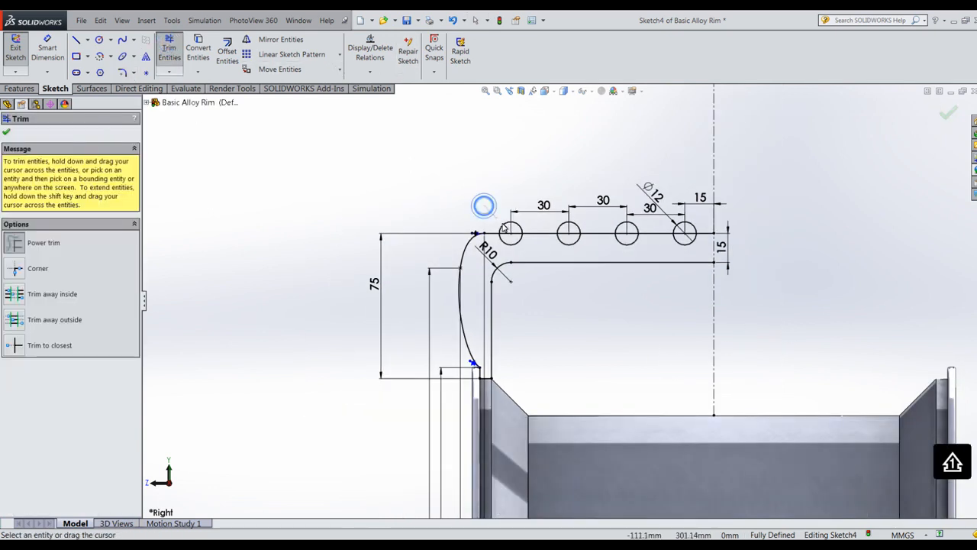
{"action": "left_click_drag", "start_coordinate": [483, 206], "coordinate": [515, 239]}
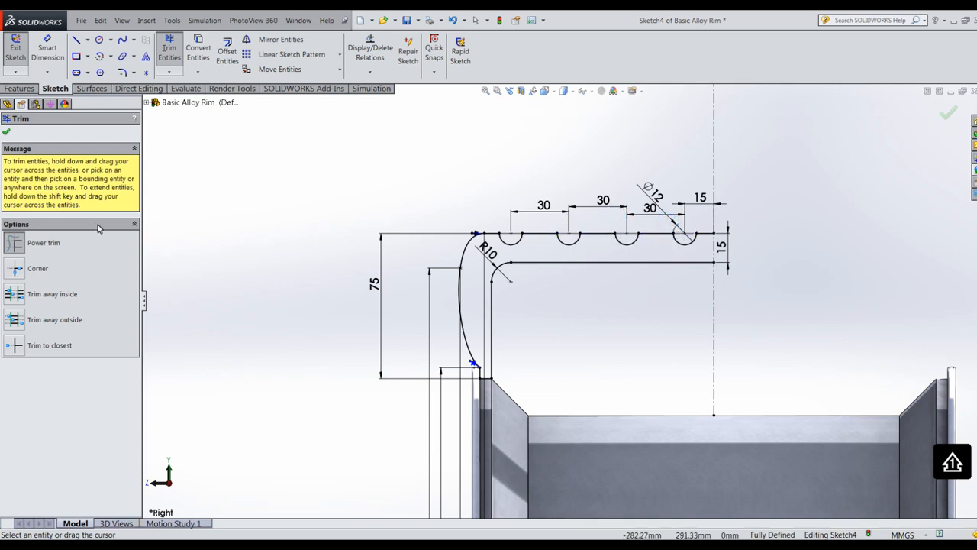
{"action": "left_click", "coordinate": [8, 133]}
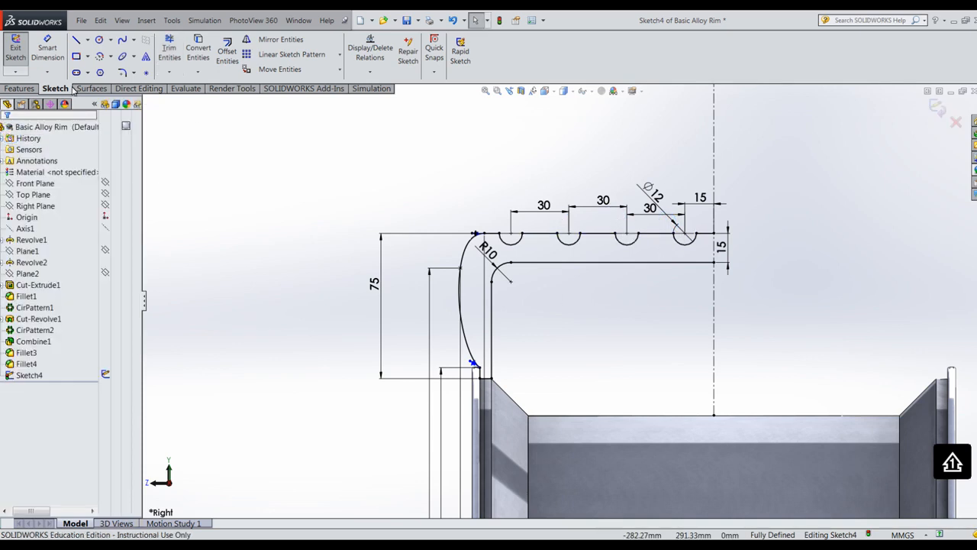
Mirror the entire half tyre profile about the vertical centerline and finish the sketch
{"action": "left_click", "coordinate": [277, 39]}
{"action": "mouse_move", "coordinate": [342, 193]}
{"action": "left_mouse_down"}
{"action": "mouse_move", "coordinate": [580, 388]}
{"action": "mouse_move", "coordinate": [752, 386]}
{"action": "left_mouse_up"}
{"action": "left_click", "coordinate": [84, 283]}
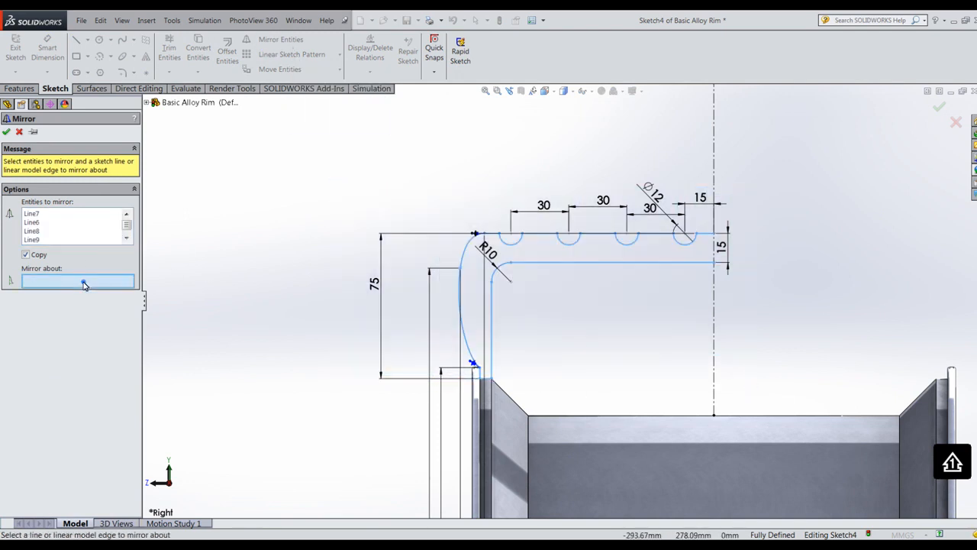
{"action": "left_click", "coordinate": [715, 308]}
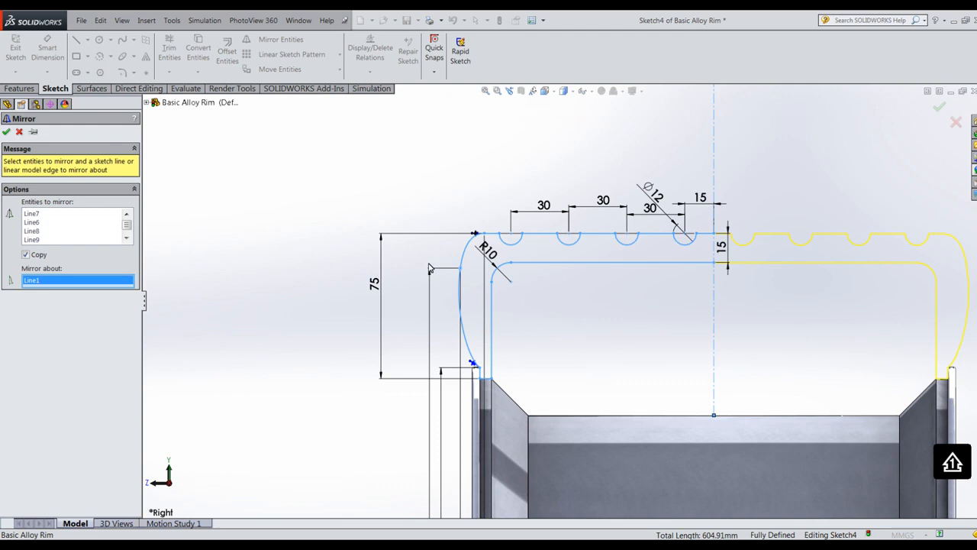
{"action": "left_click", "coordinate": [6, 132]}
{"action": "key", "text": "f"}
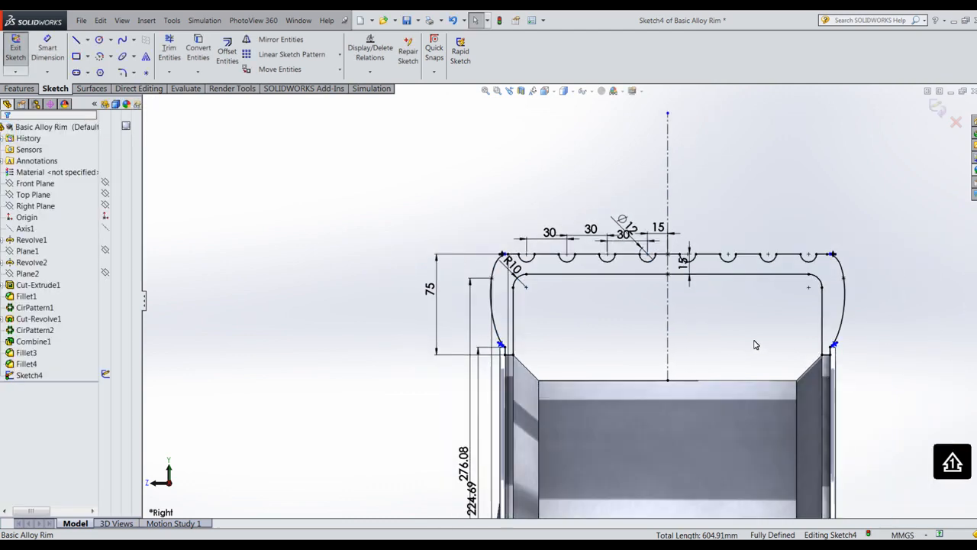
{"action": "left_click", "coordinate": [937, 108]}
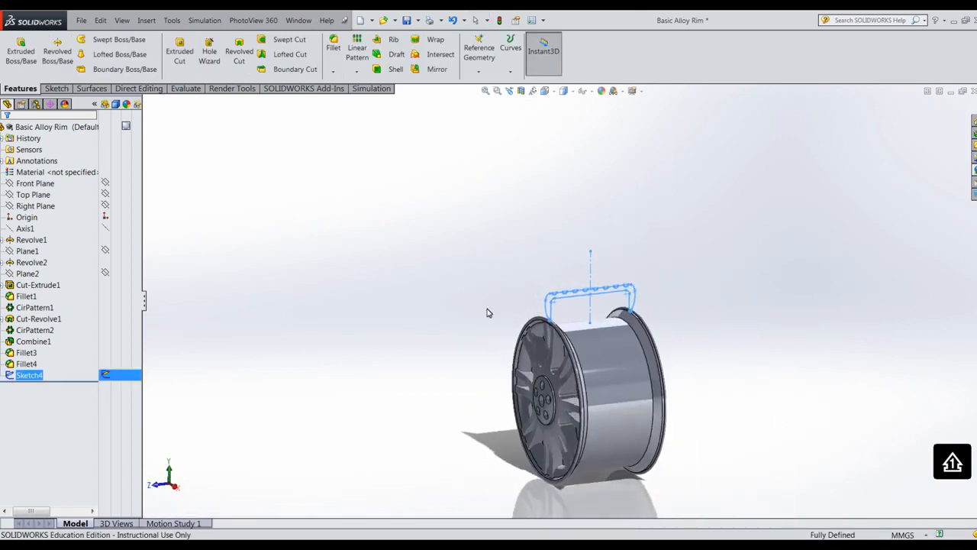
Show Axis1 and revolve the tyre profile 360° about it as a separate body, with Merge result off
{"action": "left_click", "coordinate": [26, 229]}
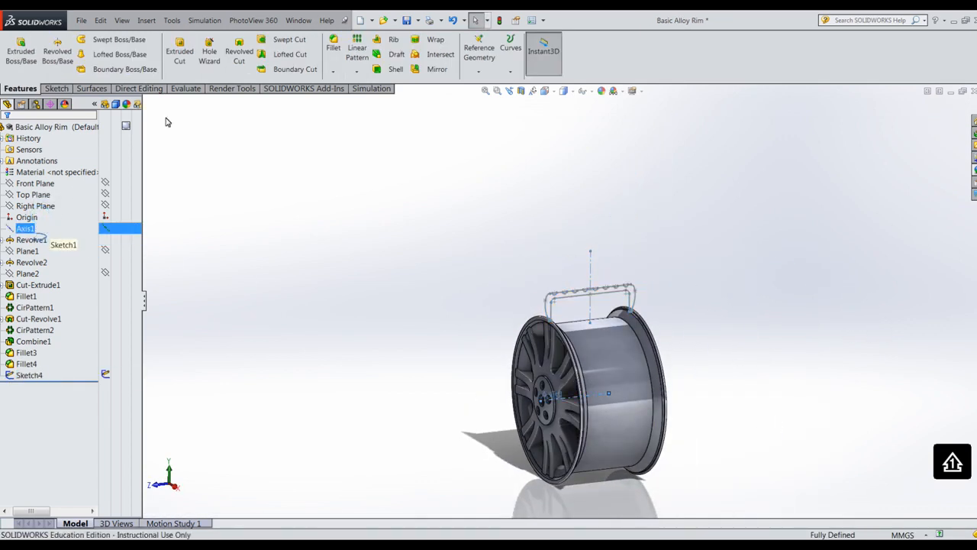
{"action": "left_click", "coordinate": [57, 51]}
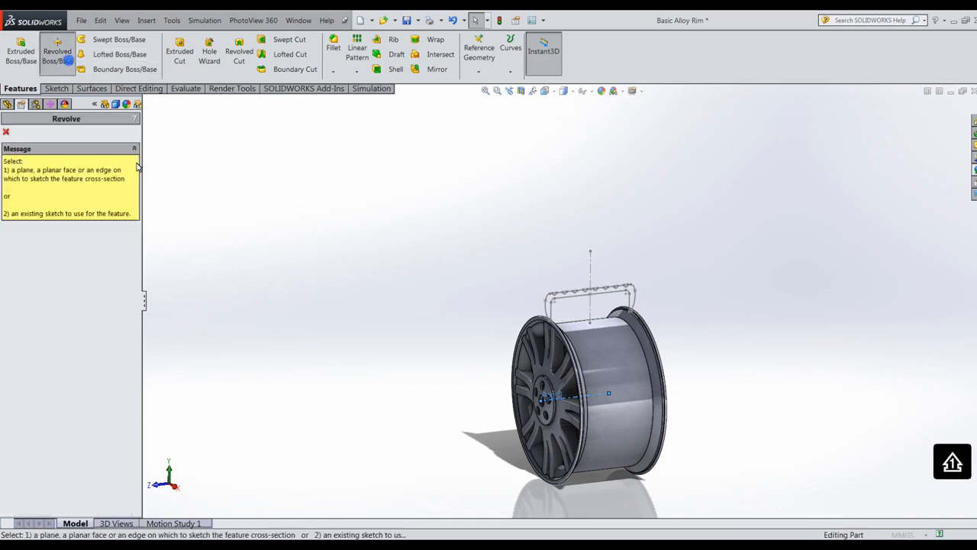
{"action": "left_click", "coordinate": [565, 296]}
{"action": "left_click", "coordinate": [90, 169]}
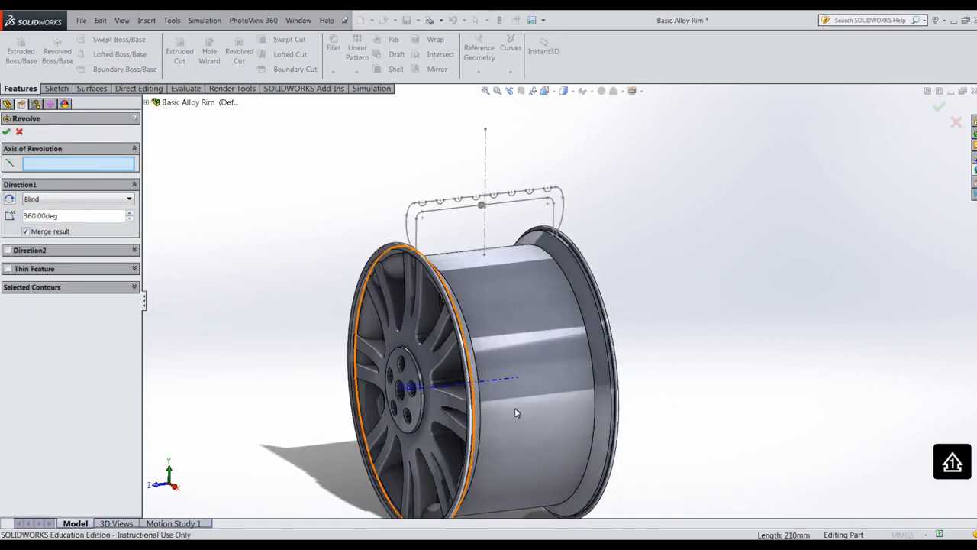
{"action": "left_click", "coordinate": [500, 379]}
{"action": "scroll", "coordinate": [742, 434], "scroll_direction": "up", "scroll_amount": 2}
{"action": "middle_click_drag", "start_coordinate": [742, 437], "coordinate": [775, 443]}
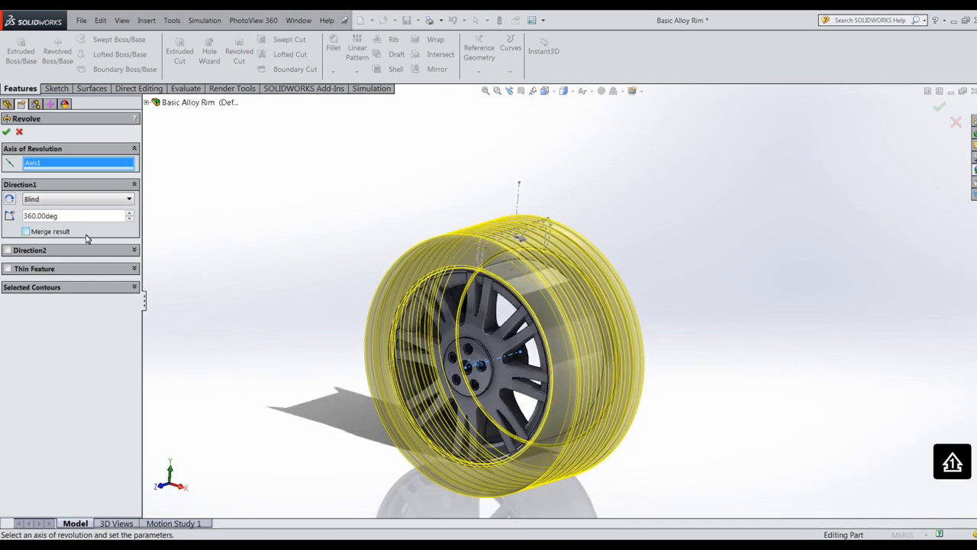
{"action": "left_click", "coordinate": [8, 133]}
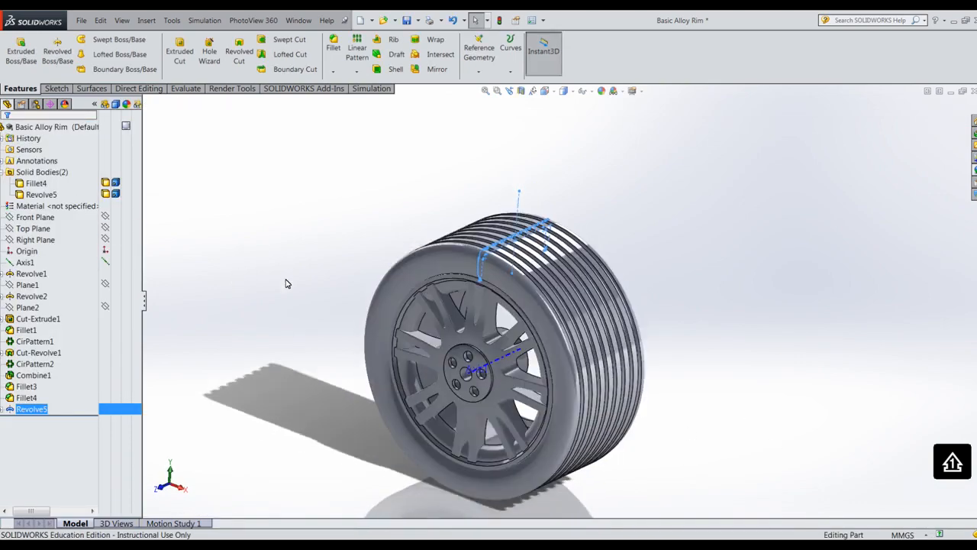
Rename the rim's solid body, Fillet4, as RIM
{"action": "left_click", "coordinate": [43, 187]}
{"action": "right_click", "coordinate": [43, 187]}
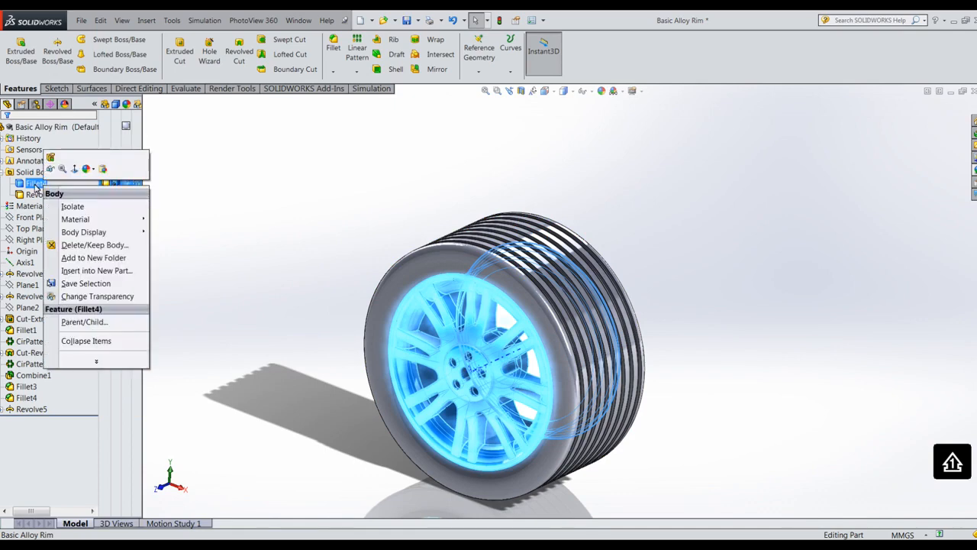
{"action": "left_click", "coordinate": [35, 185]}
{"action": "left_click", "coordinate": [34, 184]}
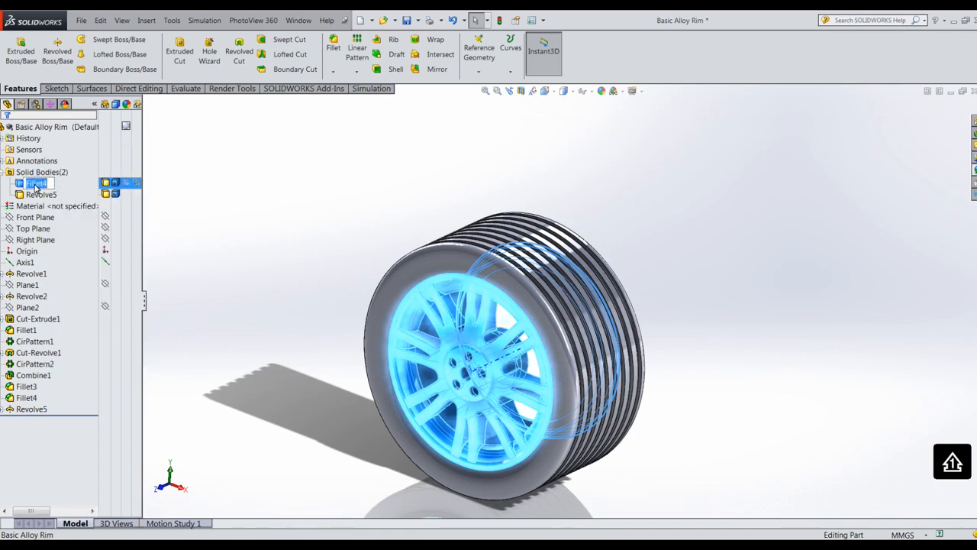
Rename the revolved tyre's solid body, Revolve5, as Tyre
{"action": "left_click", "coordinate": [42, 196], "text": "ctrl"}
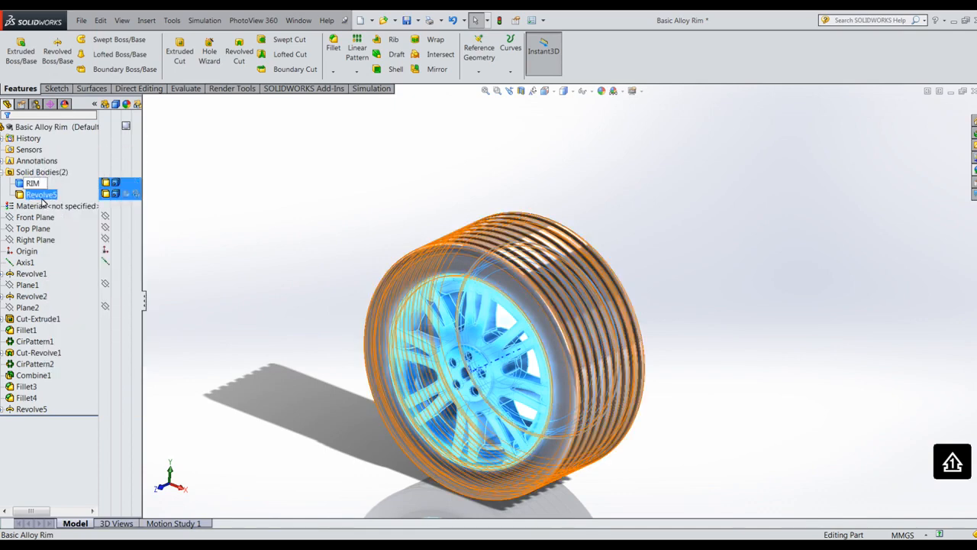
{"action": "left_click", "coordinate": [42, 195]}
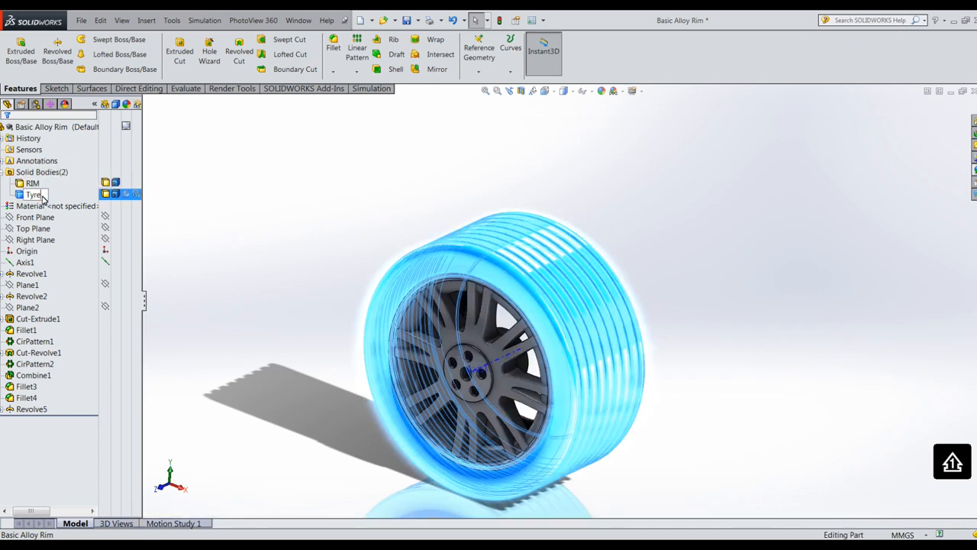
{"action": "left_click", "coordinate": [255, 209]}
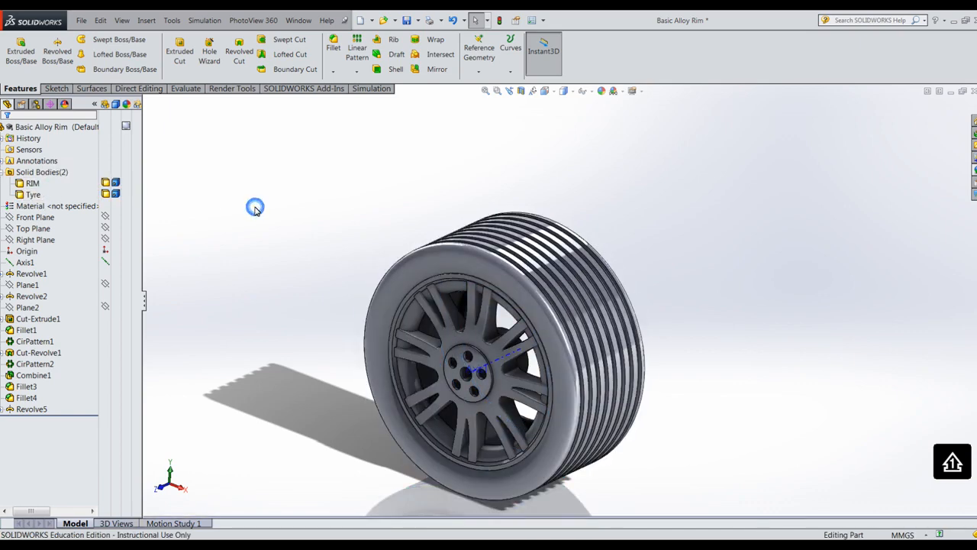
Change the rim's solid body name to Rim
{"action": "left_click", "coordinate": [34, 185]}
{"action": "left_click", "coordinate": [35, 186]}
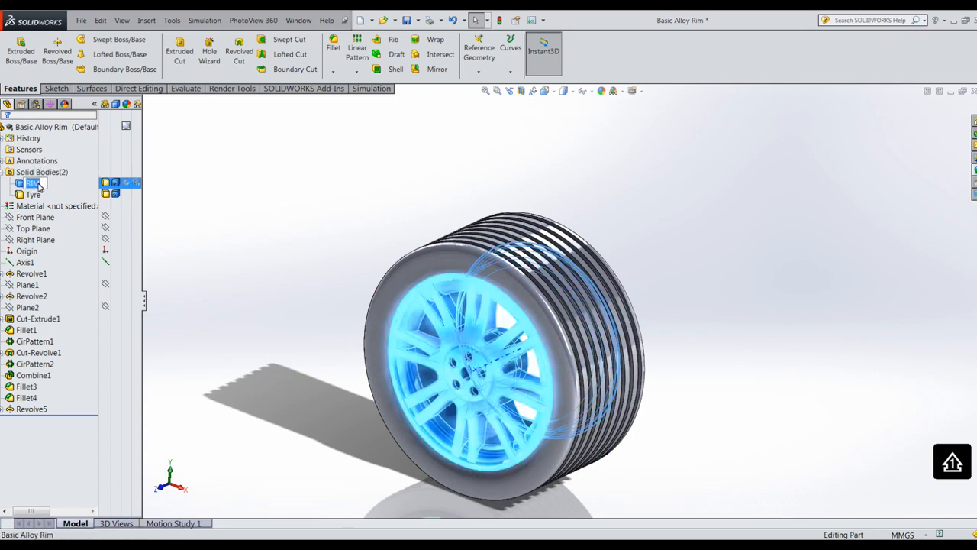
{"action": "type", "text": "Rim"}
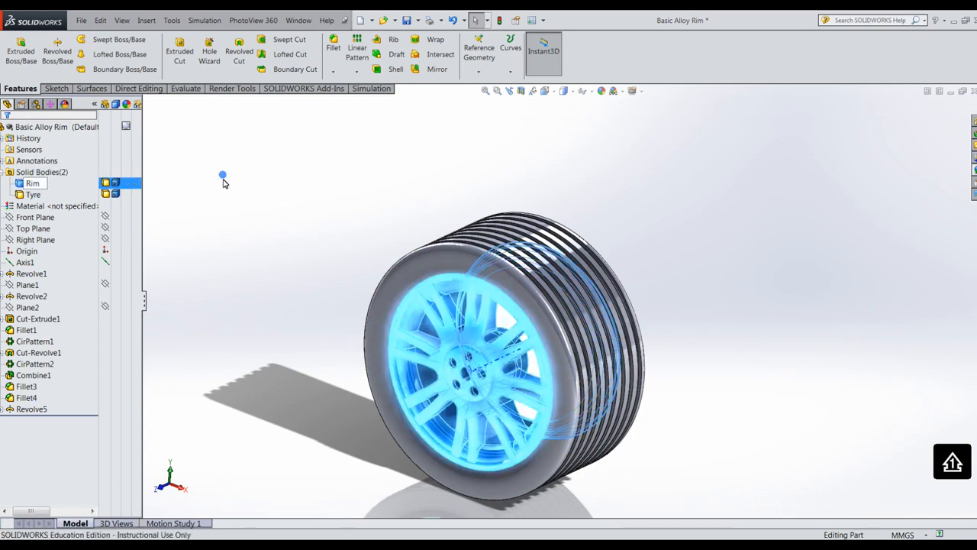
{"action": "left_click", "coordinate": [221, 175]}
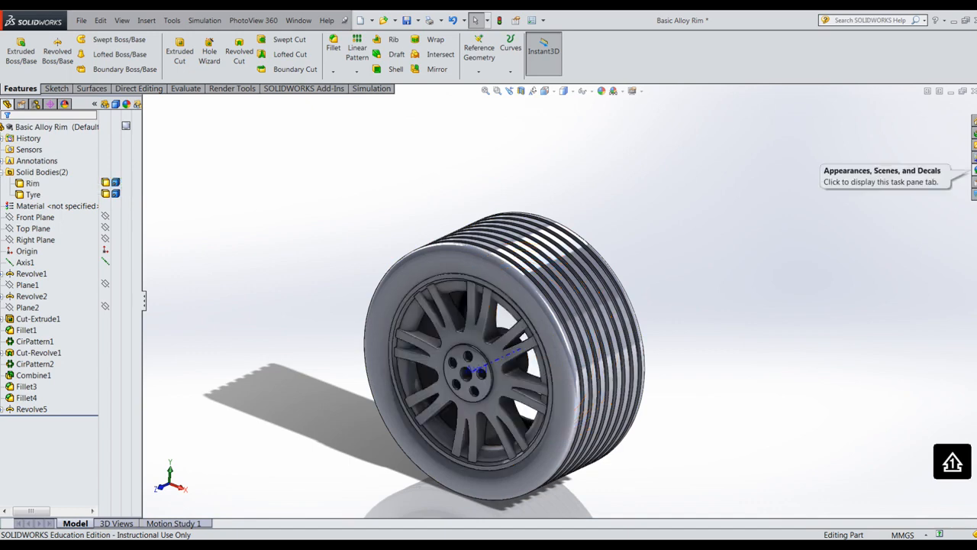
Hide the reference axis Axis1
{"action": "left_click", "coordinate": [975, 170]}
{"action": "left_click", "coordinate": [31, 262]}
{"action": "left_click", "coordinate": [38, 244]}
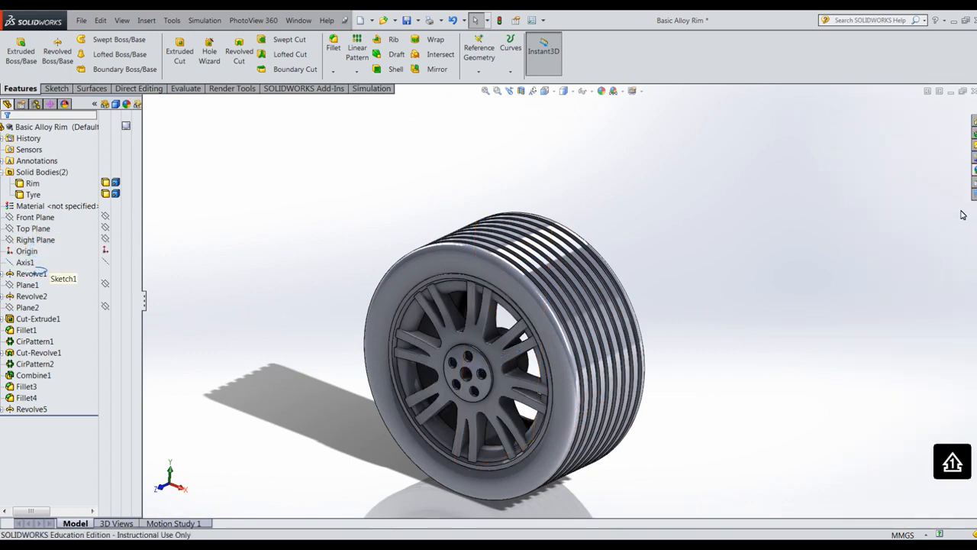
Apply the tire tread appearance from the Rubber textures to the Tyre body
{"action": "left_click", "coordinate": [975, 170]}
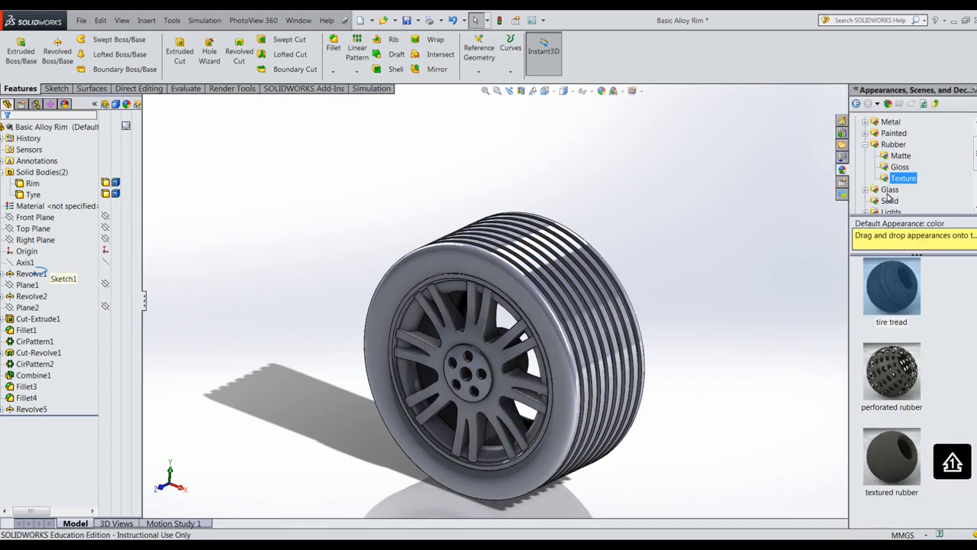
{"action": "left_click", "coordinate": [867, 144]}
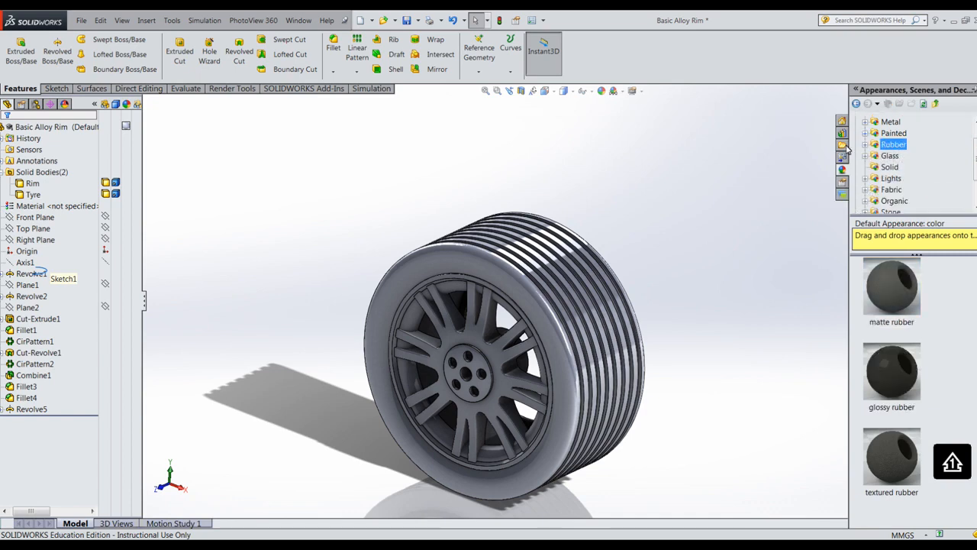
{"action": "left_click", "coordinate": [865, 144]}
{"action": "left_click", "coordinate": [899, 178]}
{"action": "left_click_drag", "start_coordinate": [897, 298], "coordinate": [59, 196]}
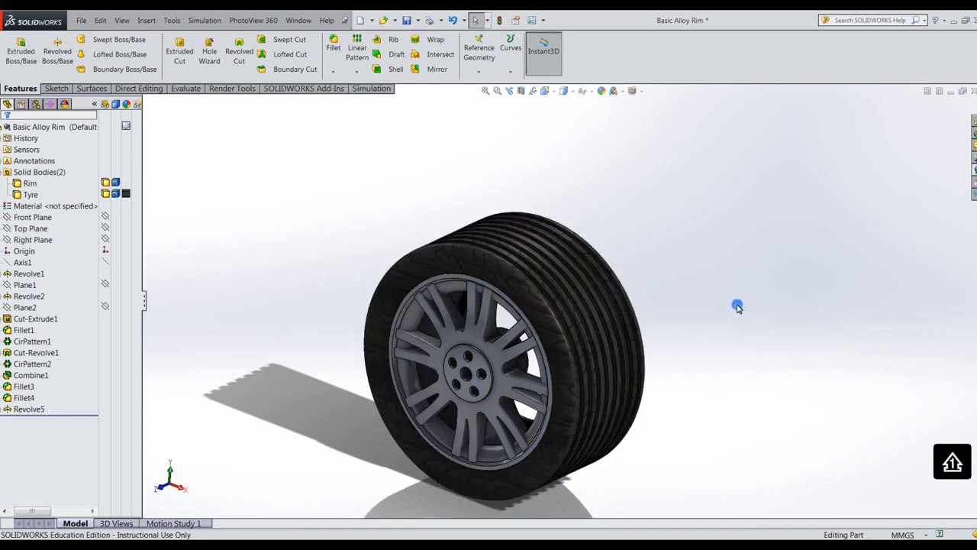
{"action": "scroll", "coordinate": [666, 440], "scroll_direction": "up", "scroll_amount": 3}
{"action": "scroll", "coordinate": [615, 397], "scroll_direction": "down", "scroll_amount": 2}
{"action": "middle_click_drag", "start_coordinate": [640, 338], "coordinate": [691, 309]}
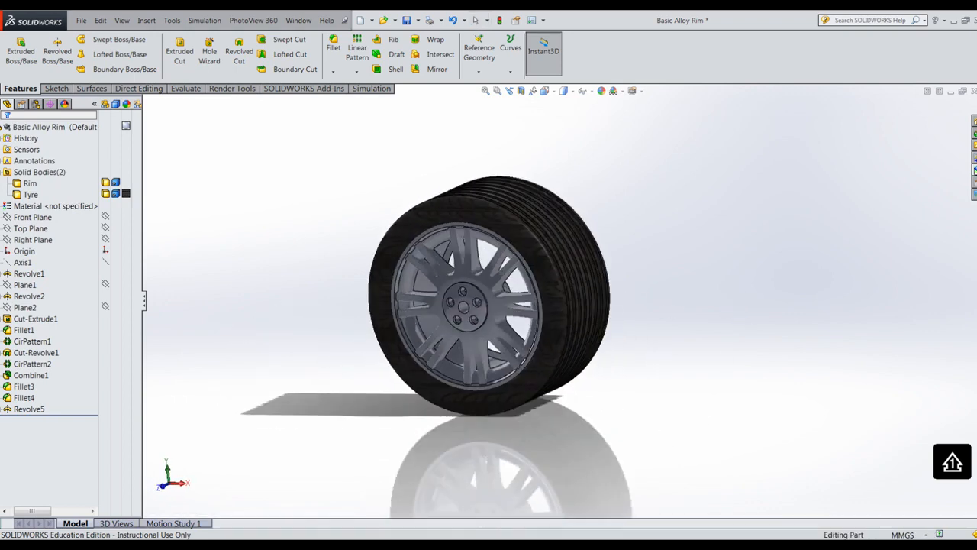
Apply a Chrome metal appearance to the Rim body
{"action": "left_click", "coordinate": [974, 169]}
{"action": "left_click_drag", "start_coordinate": [976, 151], "coordinate": [976, 141]}
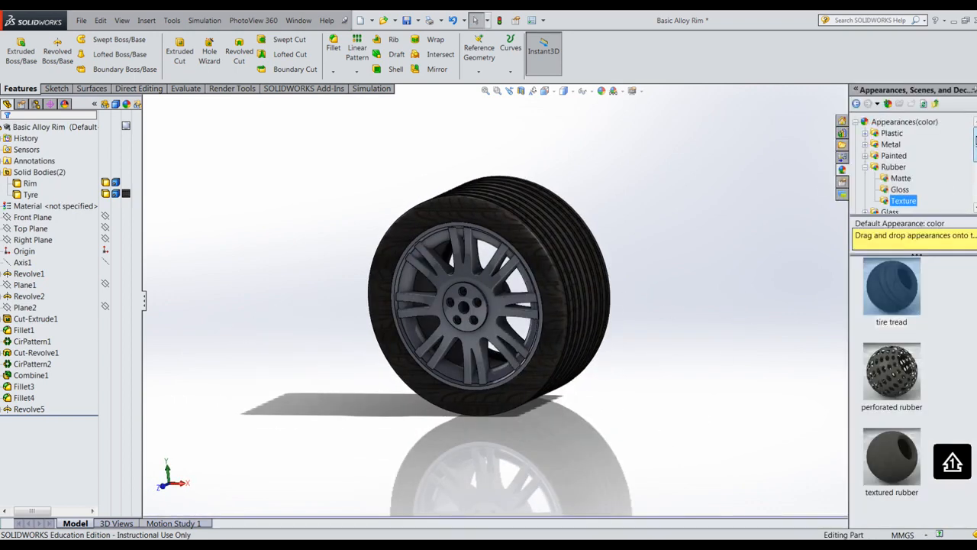
{"action": "left_click", "coordinate": [866, 167]}
{"action": "left_click", "coordinate": [865, 145]}
{"action": "left_click", "coordinate": [903, 144]}
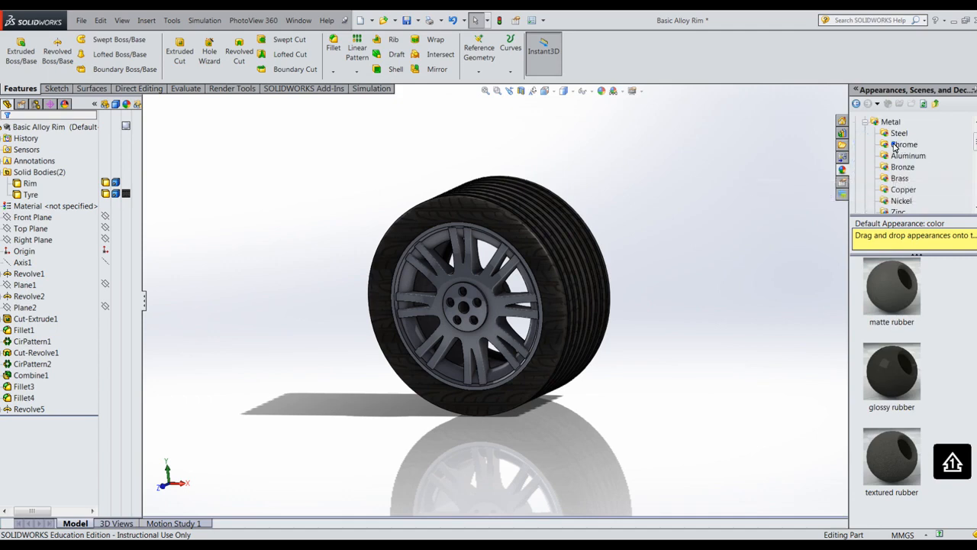
{"action": "left_click_drag", "start_coordinate": [885, 300], "coordinate": [46, 183]}
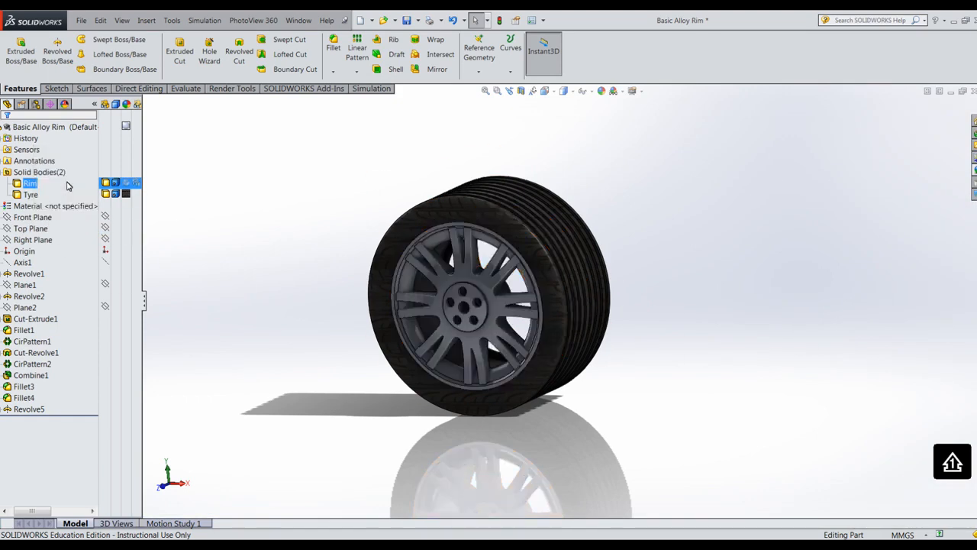
{"action": "middle_click_drag", "start_coordinate": [256, 216], "coordinate": [303, 302]}
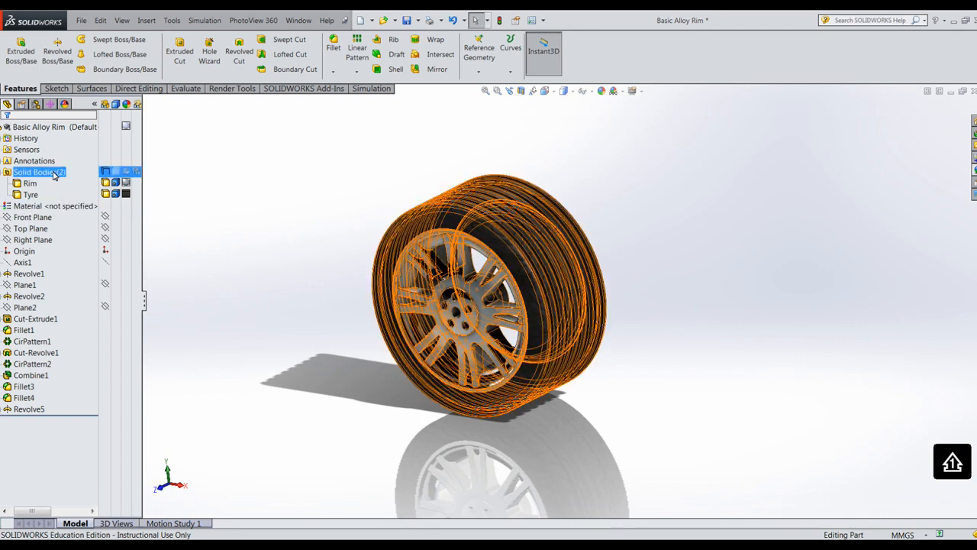